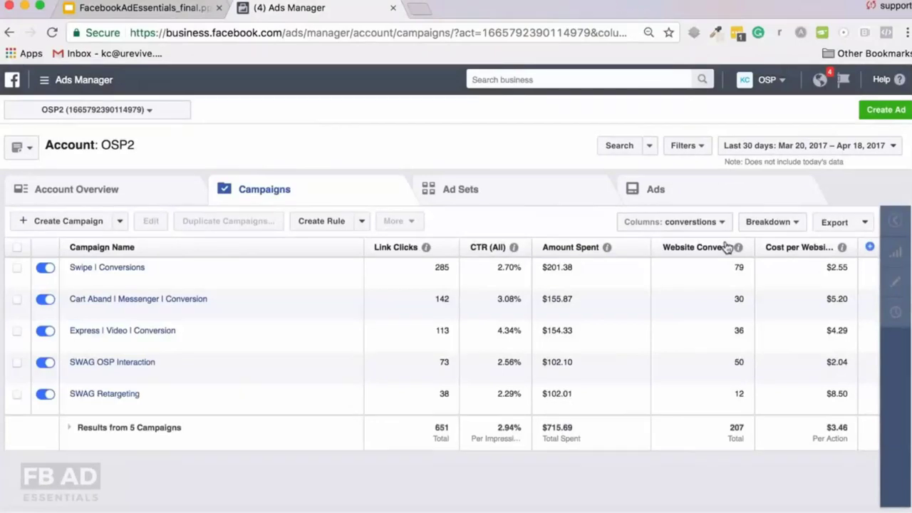
Step: Create a new ad campaign with the Traffic objective and name it "DoTerra | Clicks | Demo1"
{"action": "left_click", "coordinate": [883, 112]}
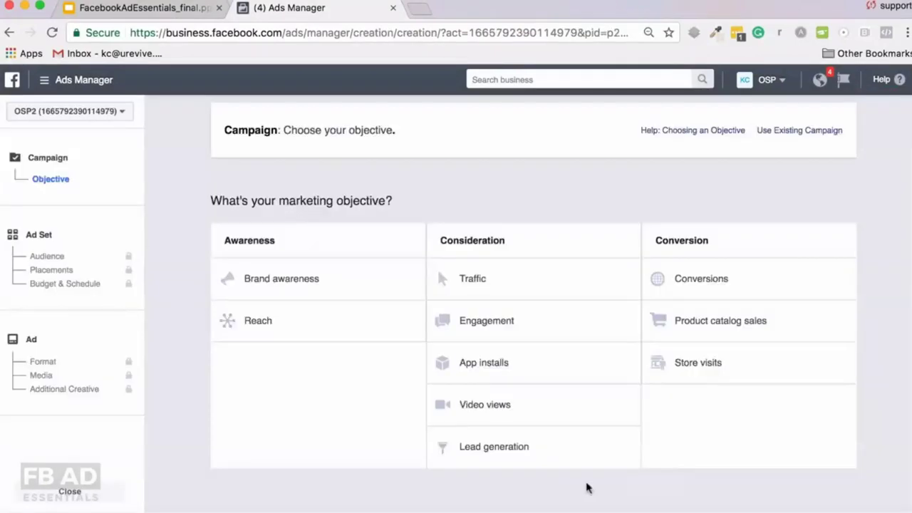
{"action": "left_click", "coordinate": [475, 282]}
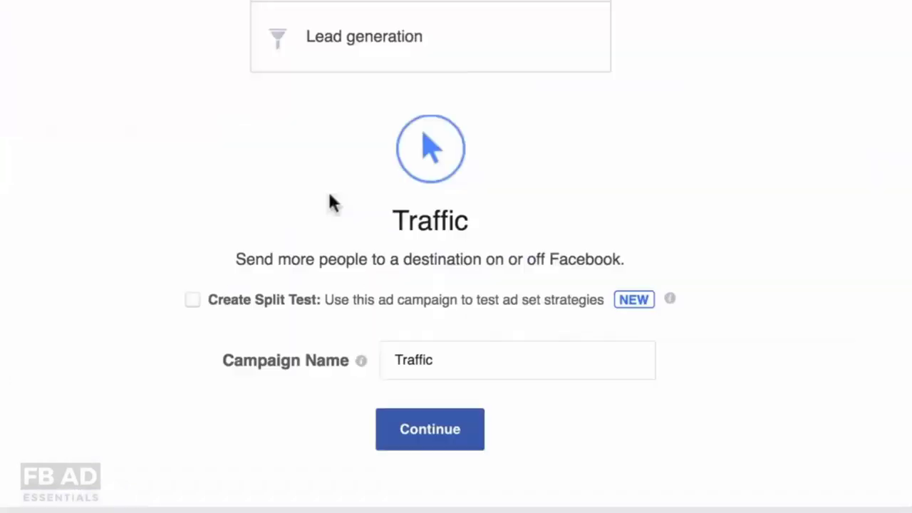
{"action": "left_click", "coordinate": [473, 369]}
{"action": "key", "text": "ctrl+a"}
{"action": "key", "text": "BackSpace"}
{"action": "type", "text": "Do"}
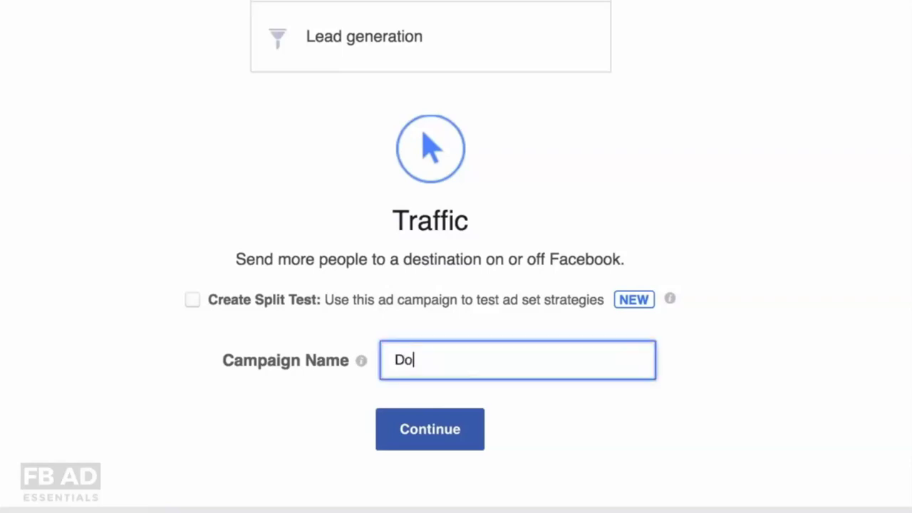
{"action": "type", "text": "Terra | Clicks"}
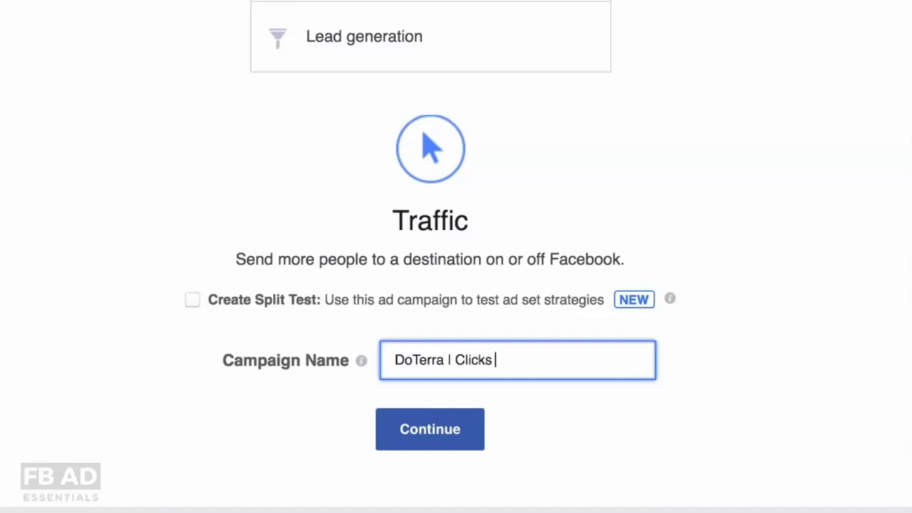
{"action": "type", "text": " | Demo1"}
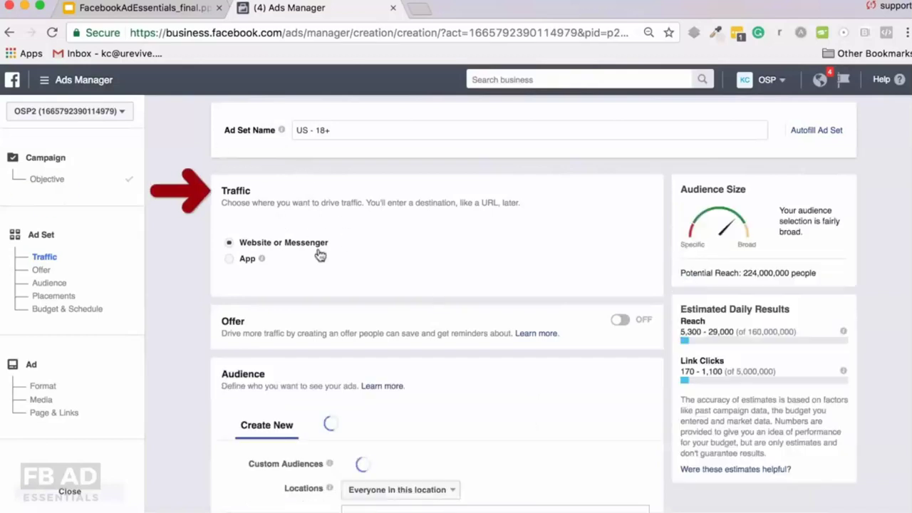
Step: Restrict the ad set's audience gender to Women
{"action": "scroll", "coordinate": [321, 256], "scroll_direction": "down", "scroll_amount": 5}
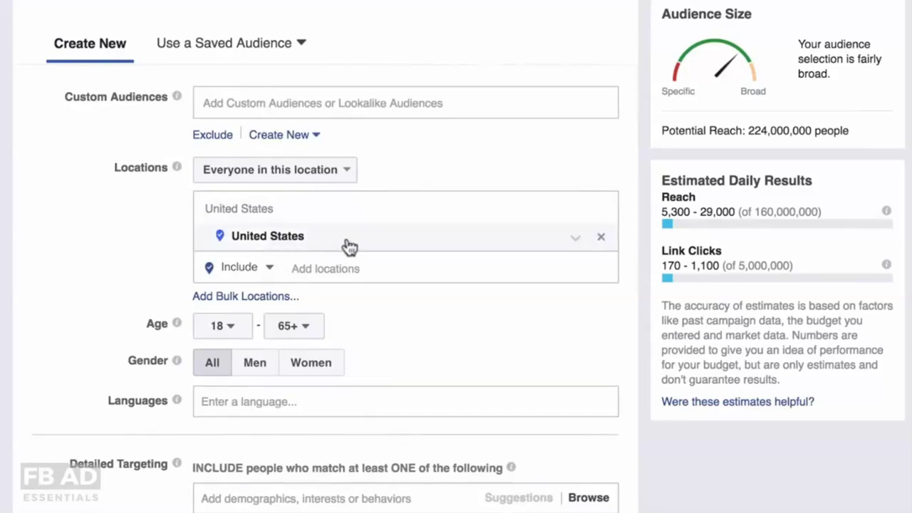
{"action": "left_click", "coordinate": [308, 369]}
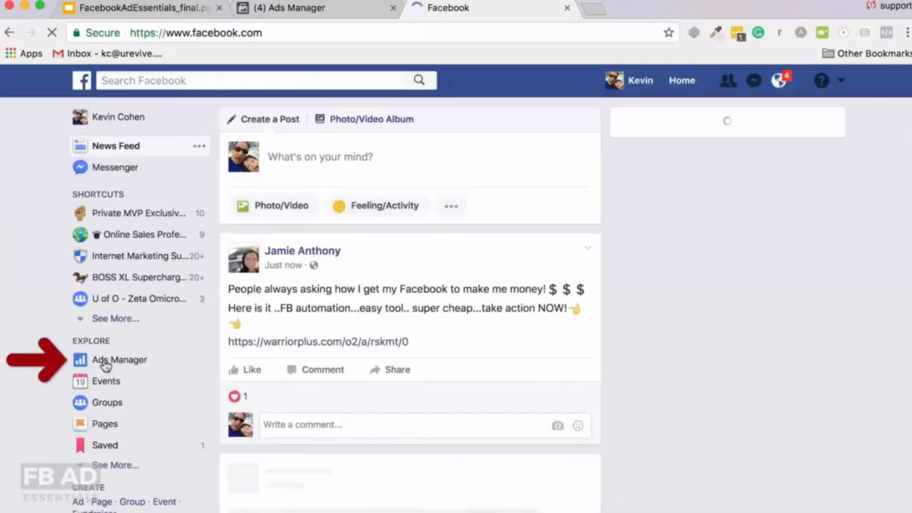
Step: Open Audience Insights for the ad account and start with Everyone on Facebook as the audience
{"action": "left_click", "coordinate": [105, 361]}
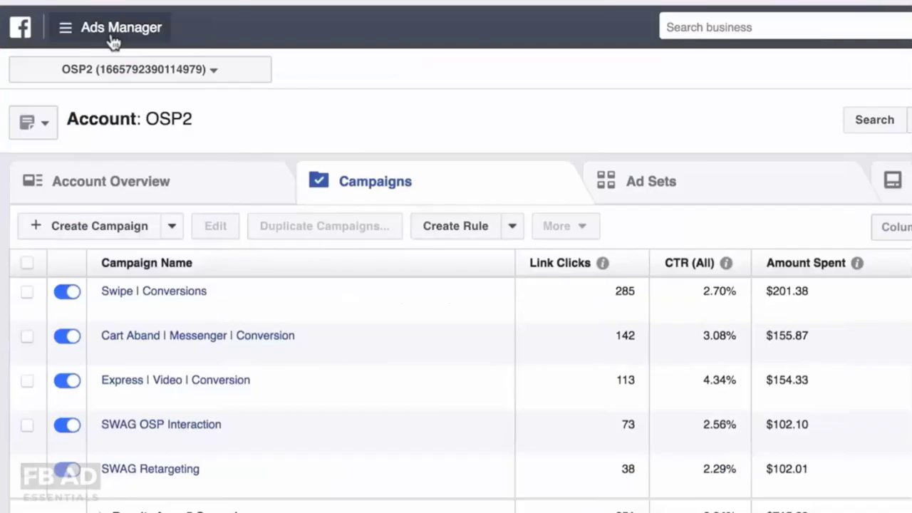
{"action": "left_click", "coordinate": [111, 36]}
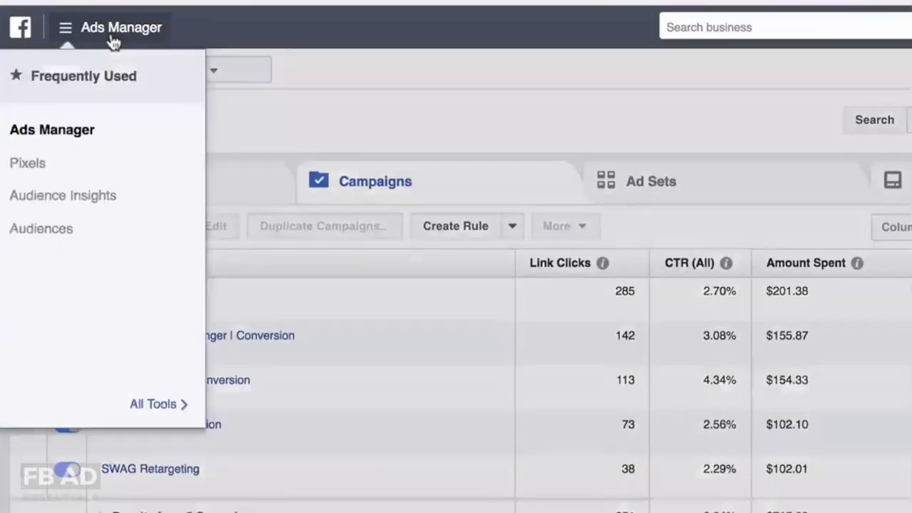
{"action": "left_click", "coordinate": [49, 202]}
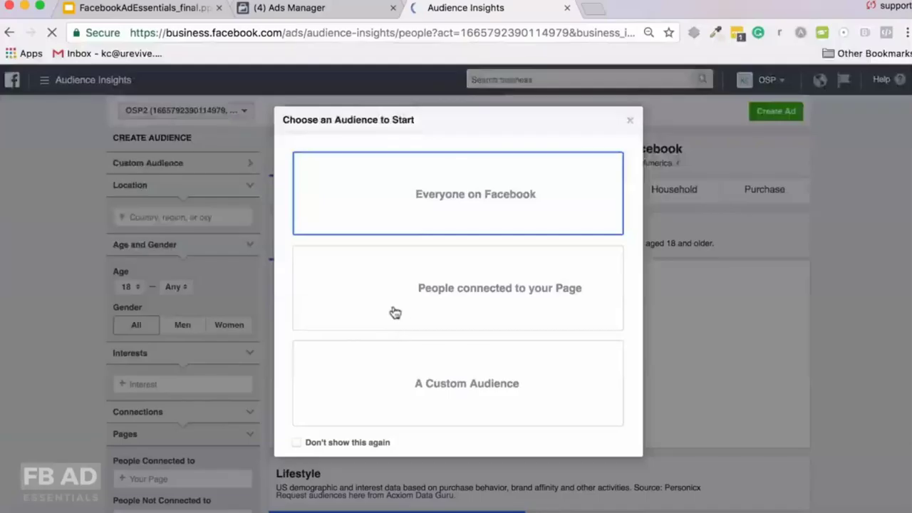
{"action": "left_click", "coordinate": [425, 210]}
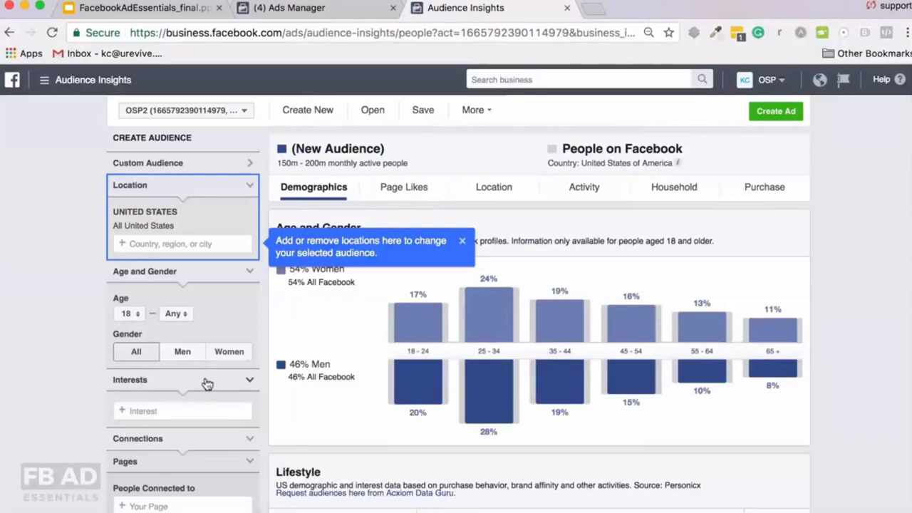
Step: Filter the Audience Insights demographics by the interest DoTerra
{"action": "left_click", "coordinate": [173, 412]}
{"action": "type", "text": "dote"}
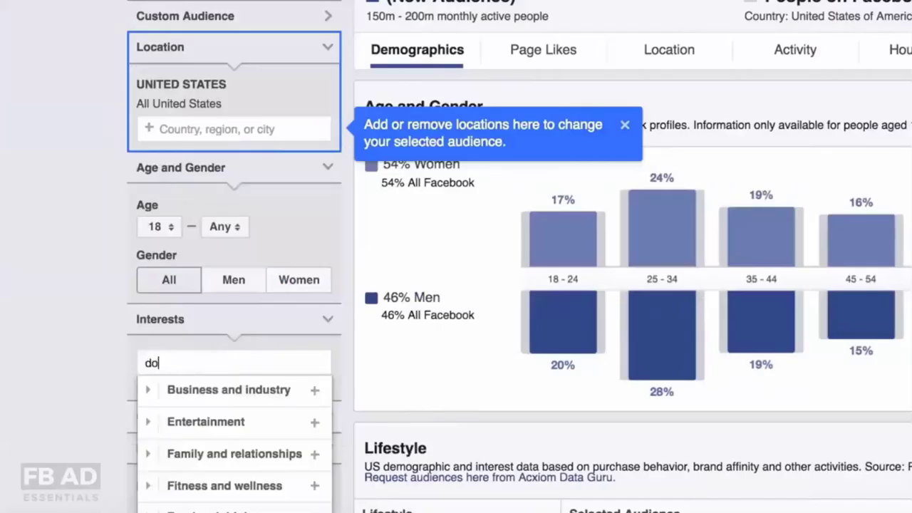
{"action": "type", "text": "rra"}
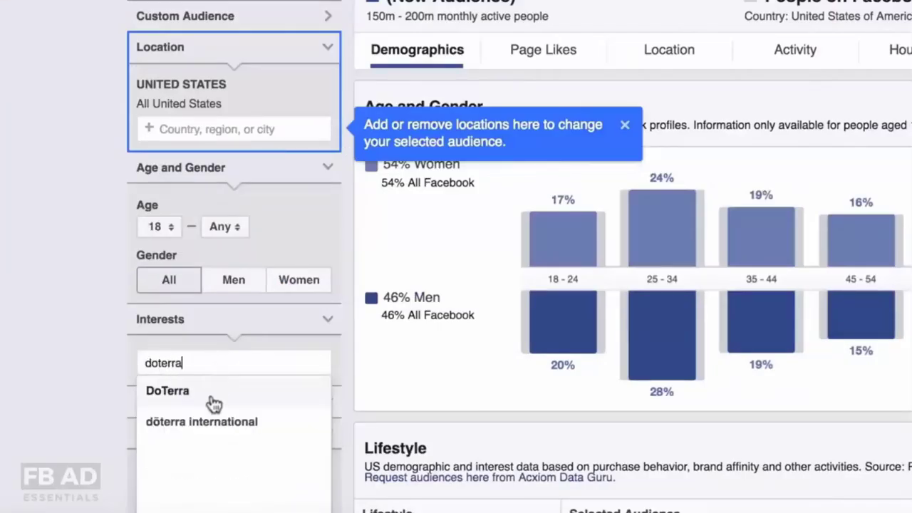
{"action": "left_click", "coordinate": [211, 396]}
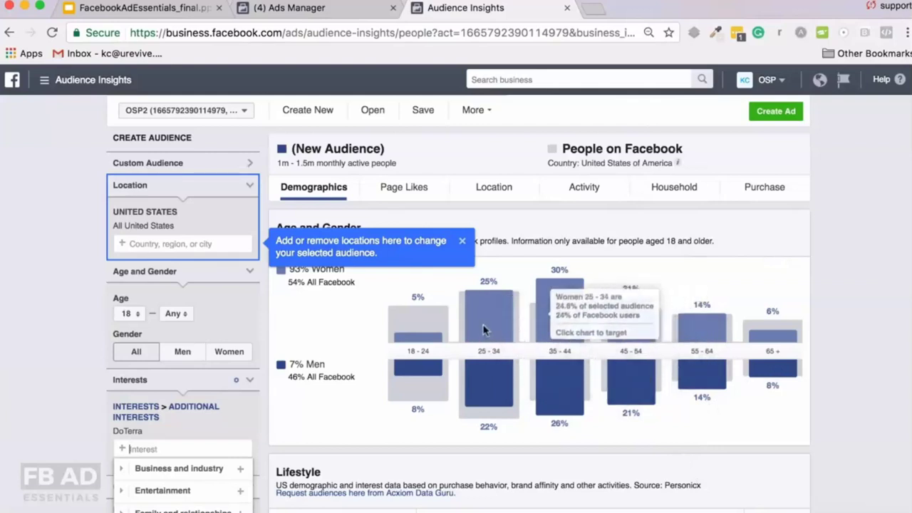
Step: Return to the ad set in Ads Manager and set the audience age range to 25–64
{"action": "left_click", "coordinate": [341, 6]}
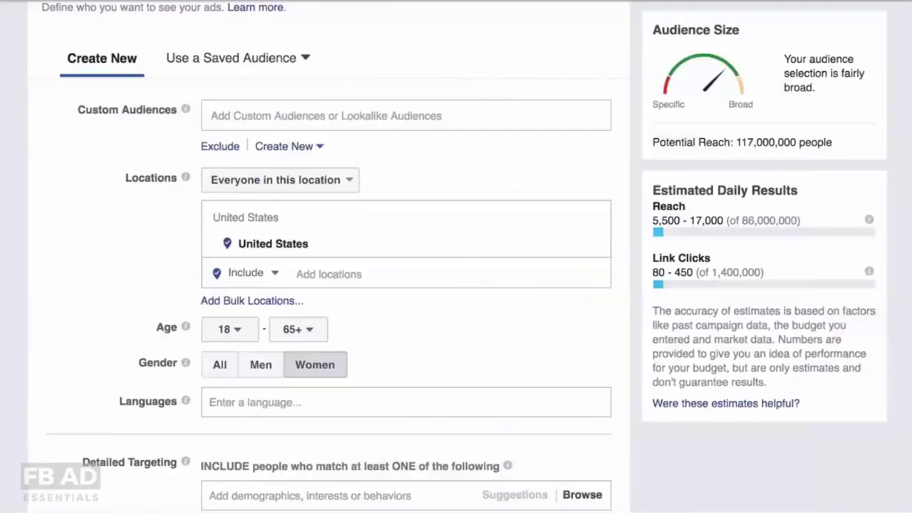
{"action": "left_click", "coordinate": [241, 335]}
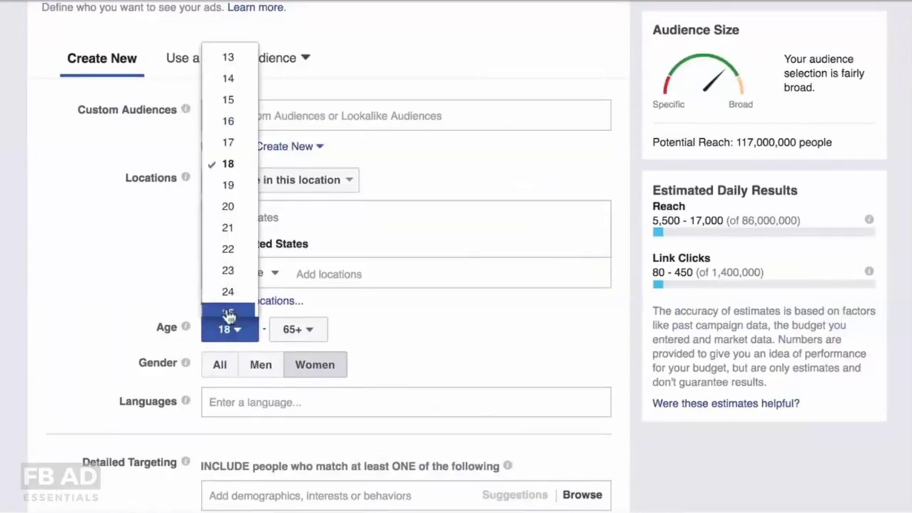
{"action": "left_click", "coordinate": [246, 313]}
{"action": "left_click", "coordinate": [299, 335]}
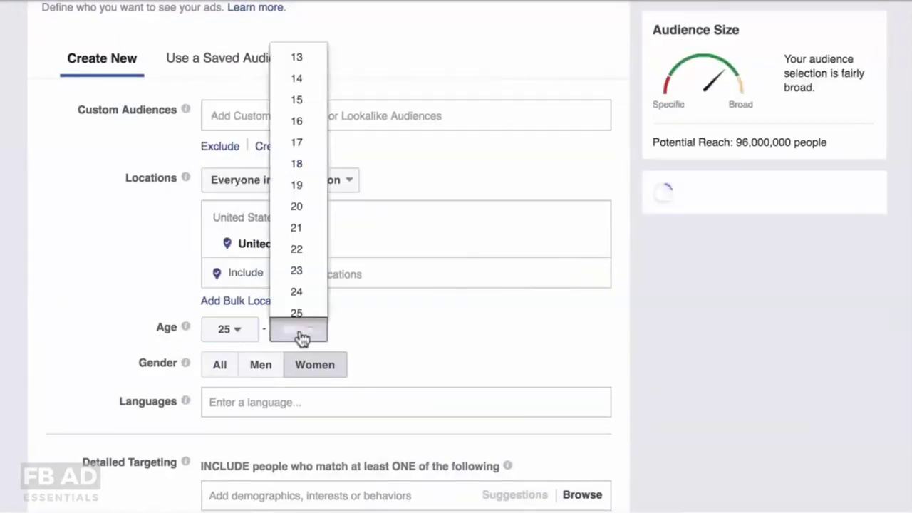
{"action": "scroll", "coordinate": [300, 314], "scroll_direction": "down", "scroll_amount": 8}
{"action": "scroll", "coordinate": [298, 314], "scroll_direction": "down", "scroll_amount": 2}
{"action": "left_click", "coordinate": [298, 280]}
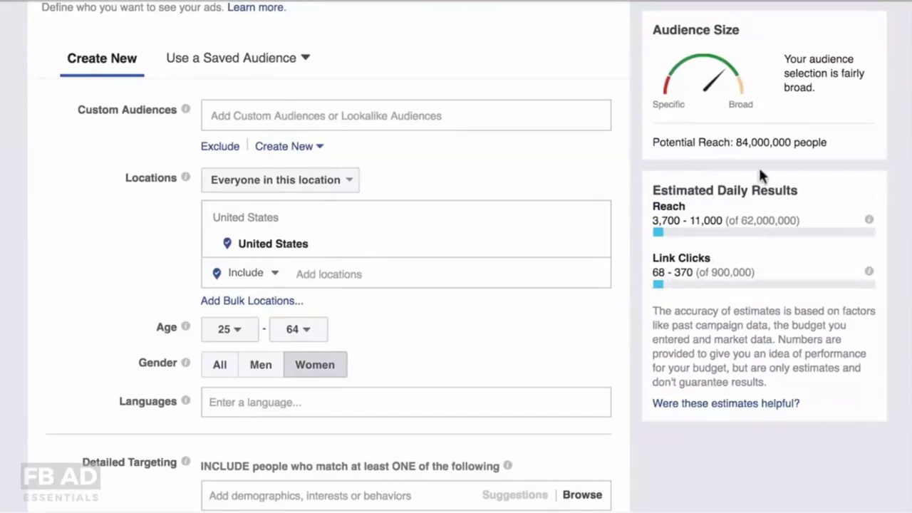
Step: Add the interest DoTerra to the ad set's detailed targeting
{"action": "mouse_move", "coordinate": [419, 245]}
{"action": "scroll", "coordinate": [419, 245], "scroll_direction": "down", "scroll_amount": 2}
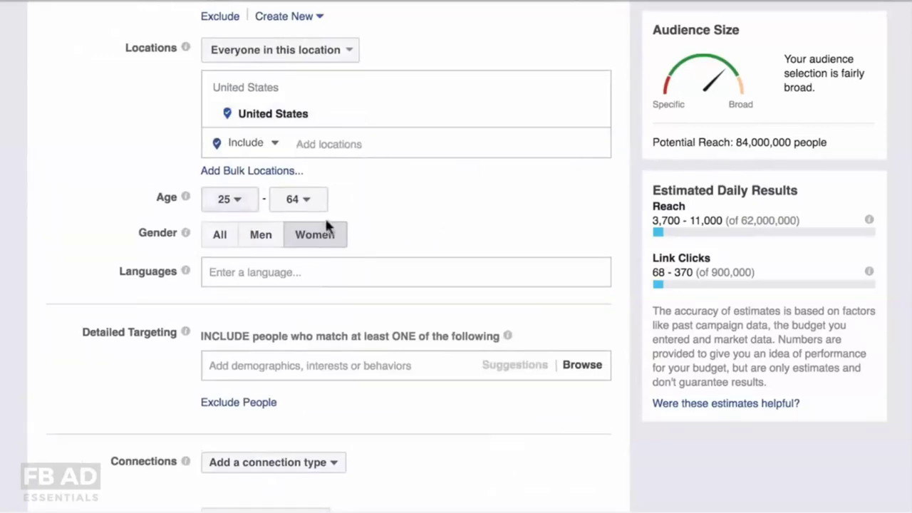
{"action": "left_click", "coordinate": [299, 366]}
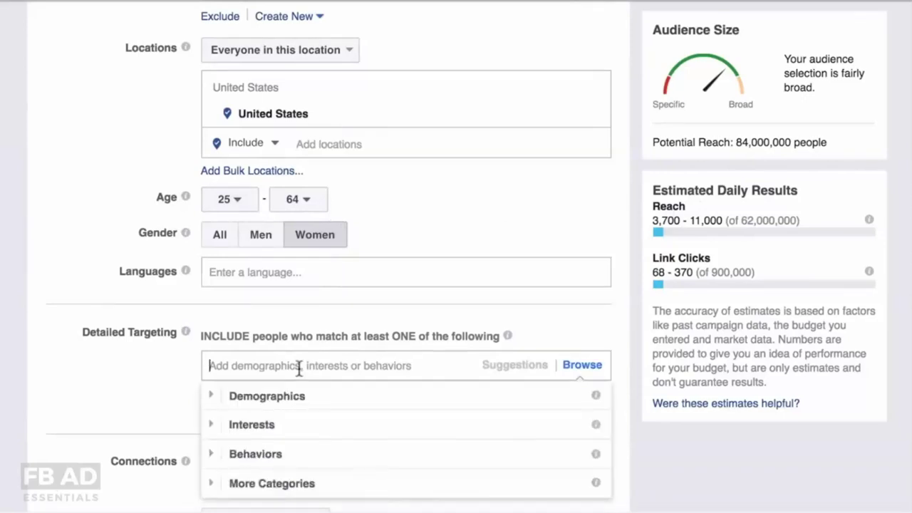
{"action": "type", "text": "do"}
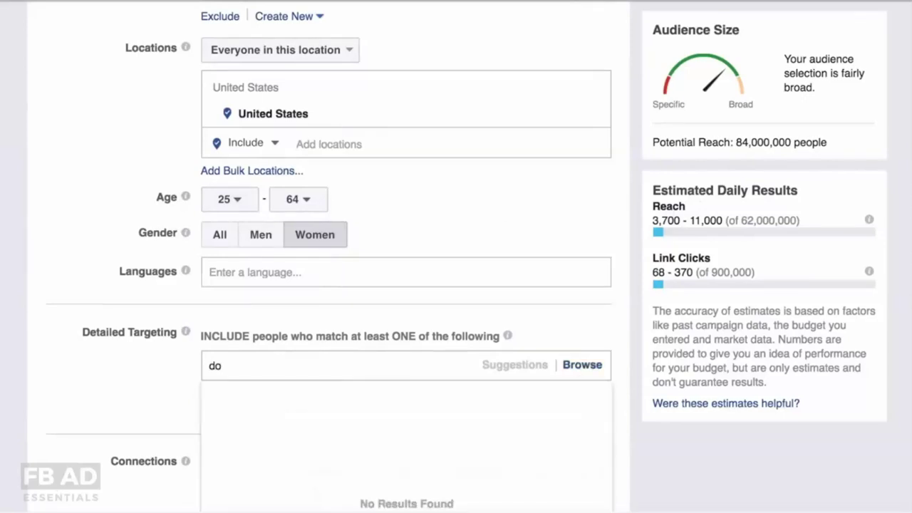
{"action": "type", "text": "terra"}
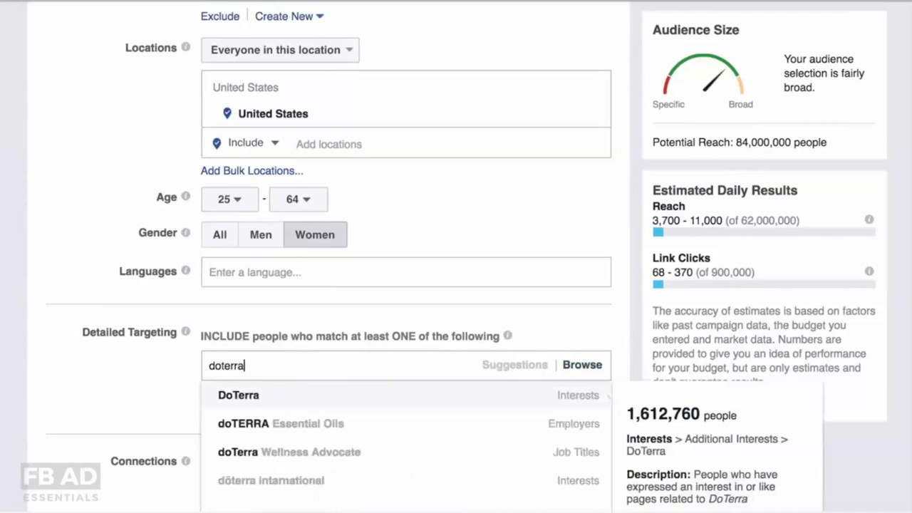
{"action": "left_click", "coordinate": [257, 398]}
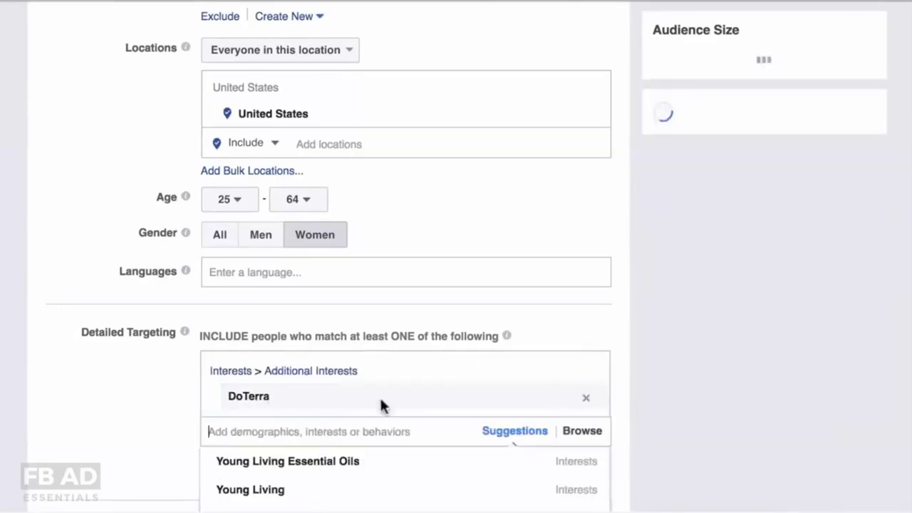
Step: Include the employer doTERRA Essential Oils in the same detailed targeting group
{"action": "type", "text": "doterra"}
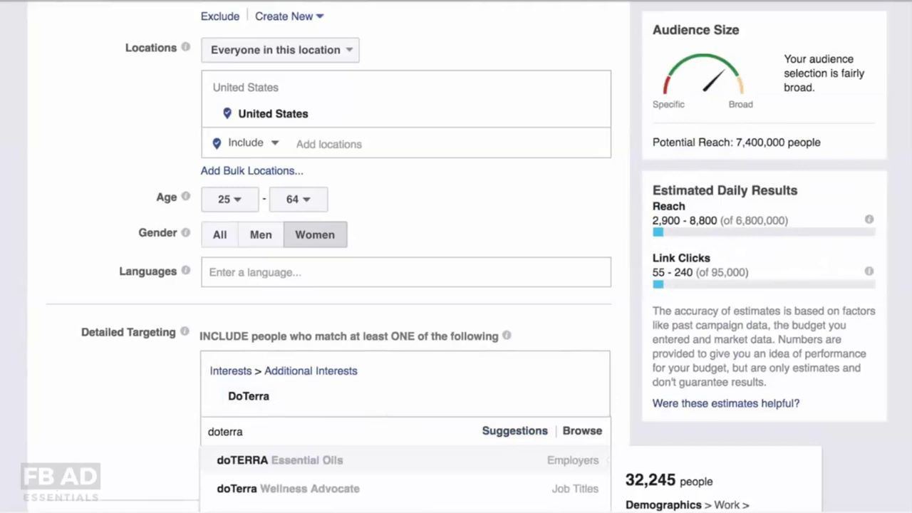
{"action": "left_click", "coordinate": [336, 460]}
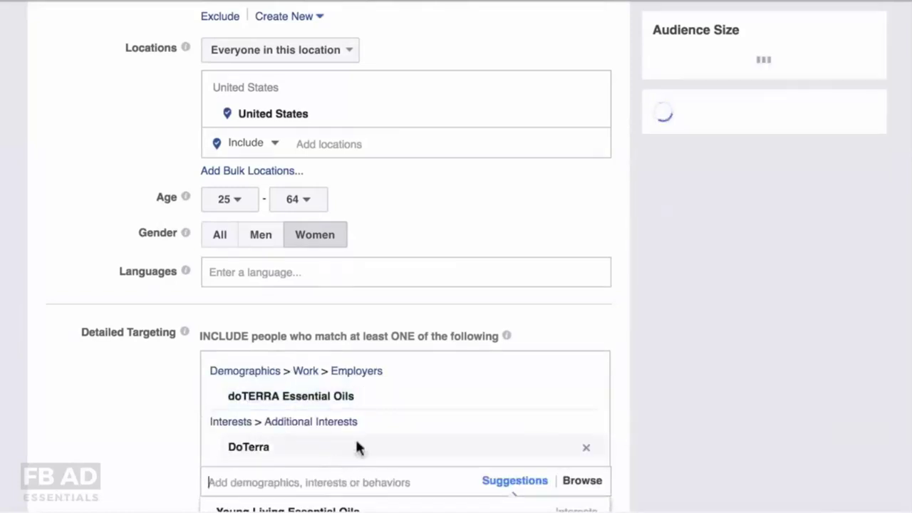
{"action": "scroll", "coordinate": [465, 447], "scroll_direction": "down", "scroll_amount": 1}
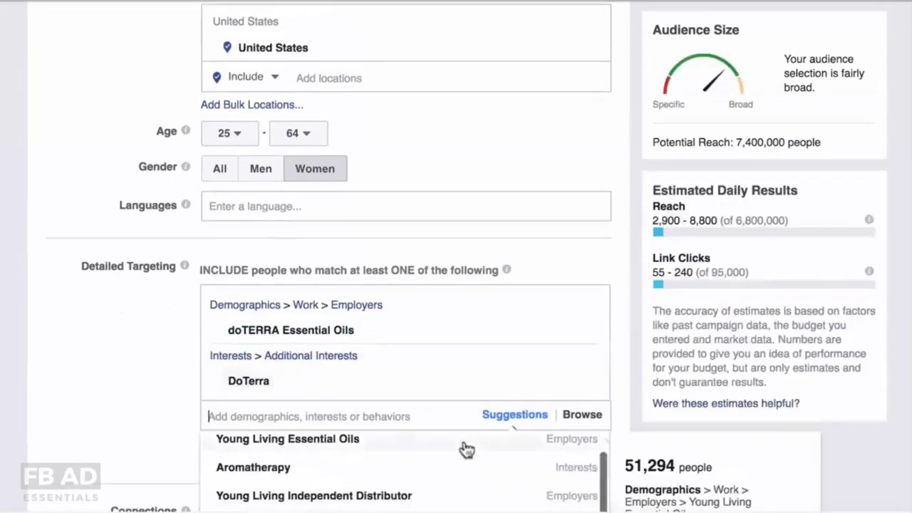
{"action": "scroll", "coordinate": [136, 349], "scroll_direction": "down", "scroll_amount": 1}
{"action": "left_click", "coordinate": [136, 348]}
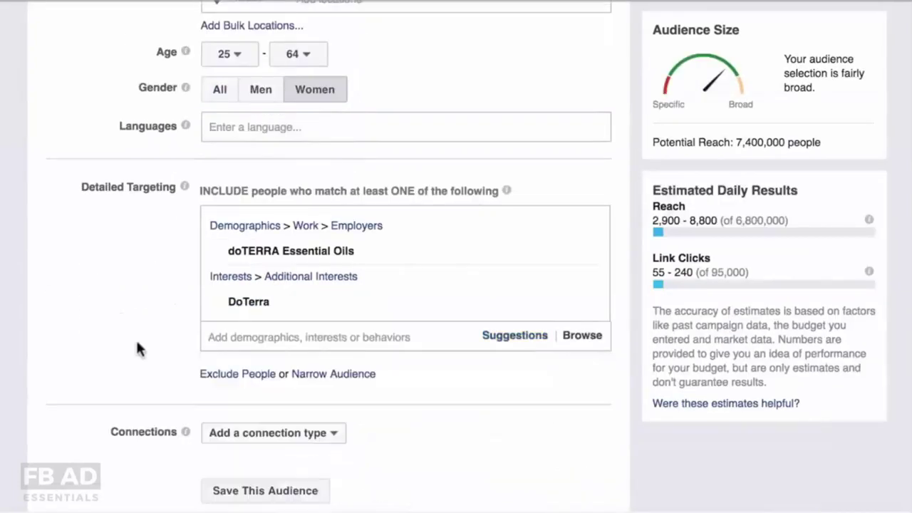
Step: Narrow the audience to the income brackets $50,000 - $74,999, $75,000 - $99,999, $100,000 - $124,999 and $125,000 - $149,999
{"action": "left_click", "coordinate": [332, 374]}
{"action": "left_click", "coordinate": [321, 399]}
{"action": "type", "text": "income:"}
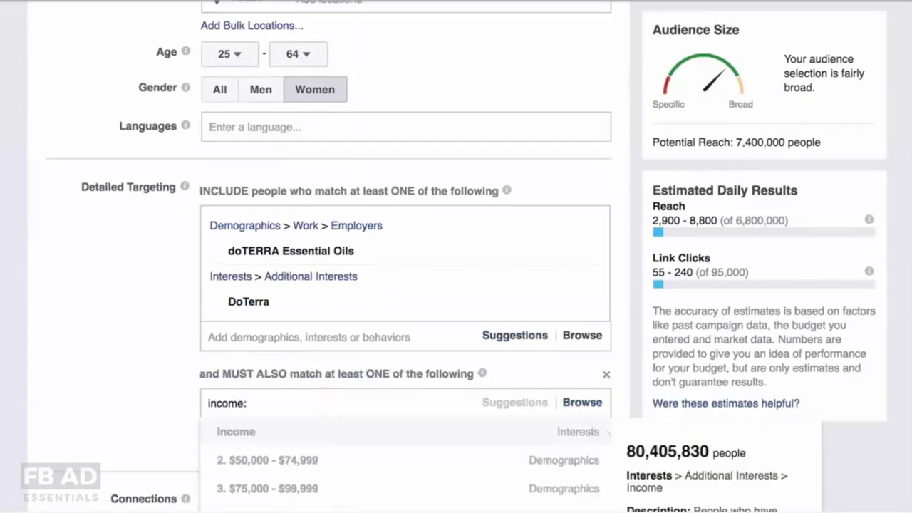
{"action": "left_click", "coordinate": [325, 461]}
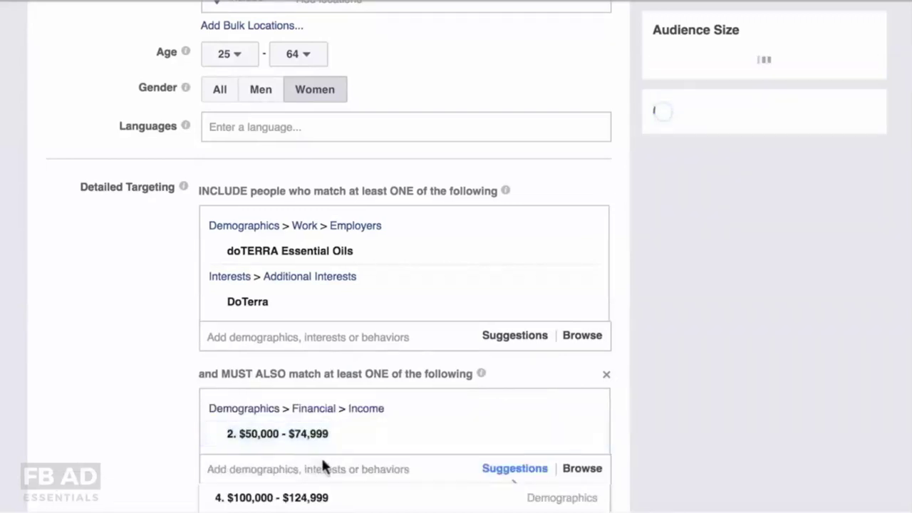
{"action": "left_click", "coordinate": [323, 472]}
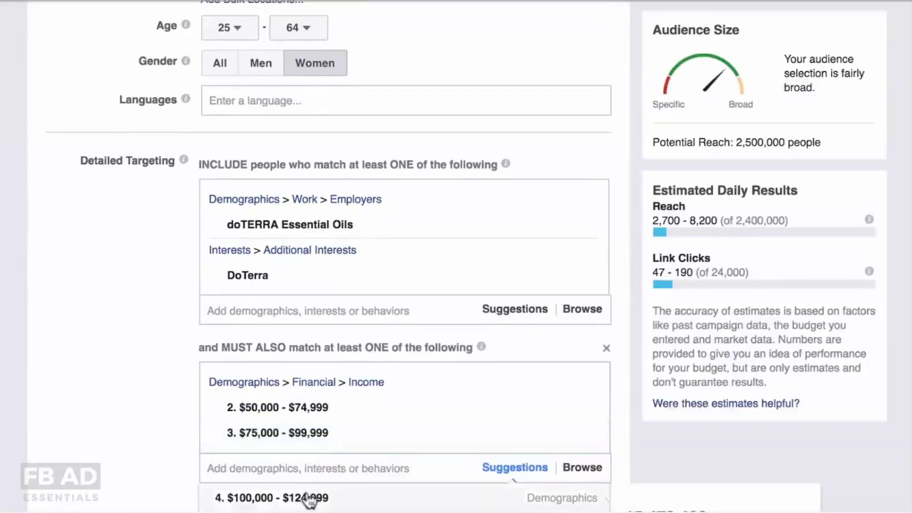
{"action": "left_click", "coordinate": [305, 496]}
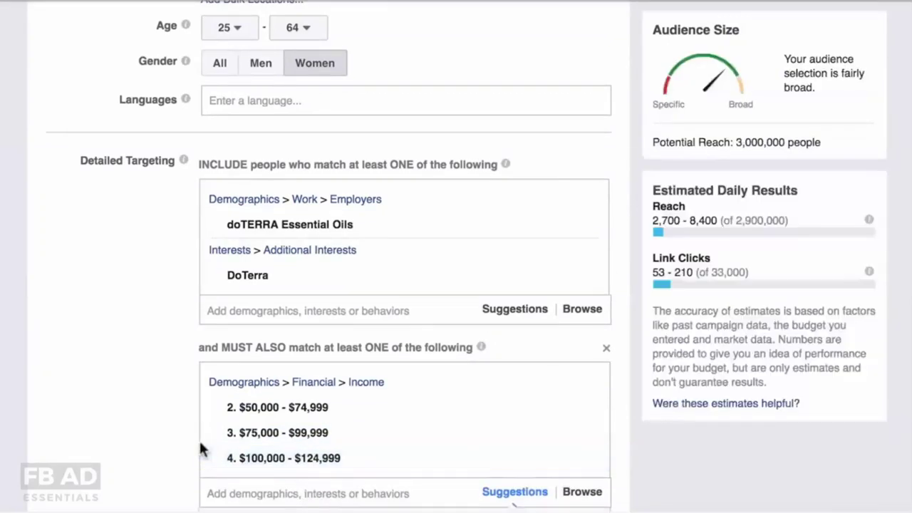
{"action": "scroll", "coordinate": [202, 449], "scroll_direction": "down", "scroll_amount": 1}
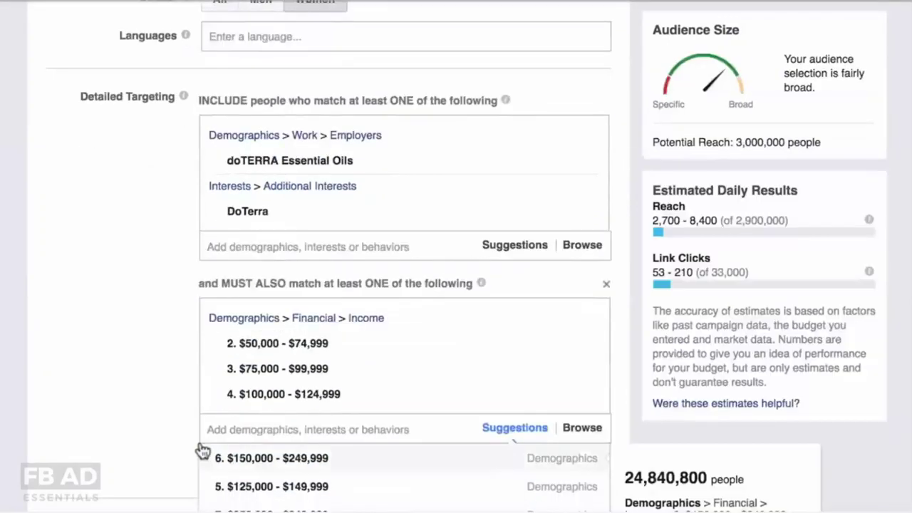
{"action": "left_click", "coordinate": [240, 486]}
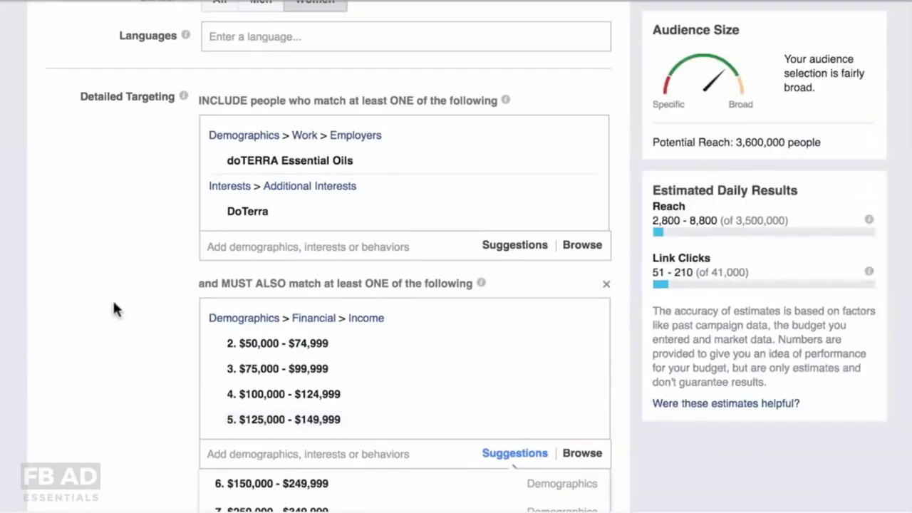
Step: Narrow the audience further with another must-also-match group containing the interest Starbucks
{"action": "scroll", "coordinate": [112, 308], "scroll_direction": "down", "scroll_amount": 3}
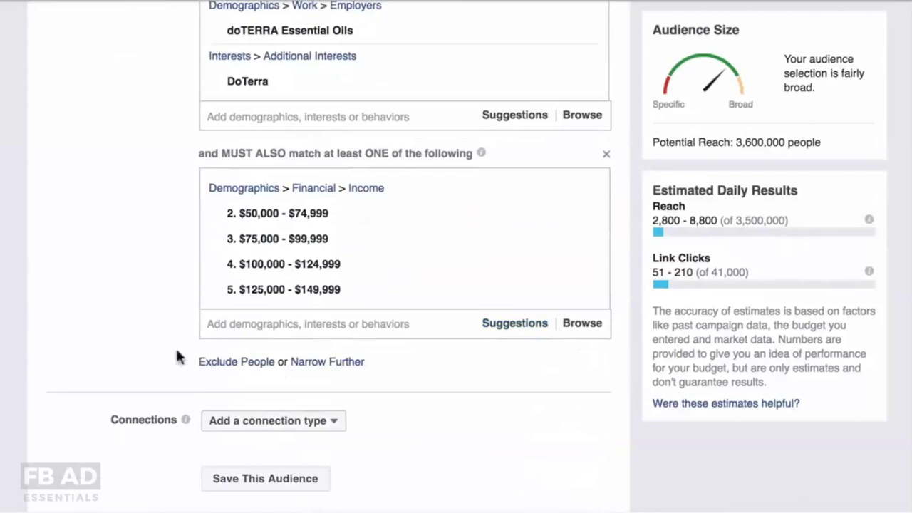
{"action": "left_click", "coordinate": [346, 363]}
{"action": "left_click", "coordinate": [404, 391]}
{"action": "type", "text": "starbuc"}
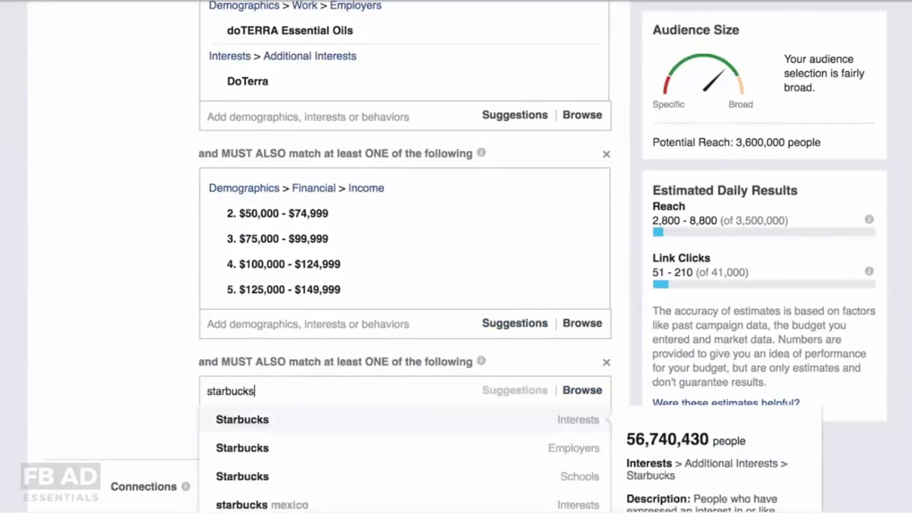
{"action": "type", "text": "ks"}
{"action": "left_click", "coordinate": [283, 420]}
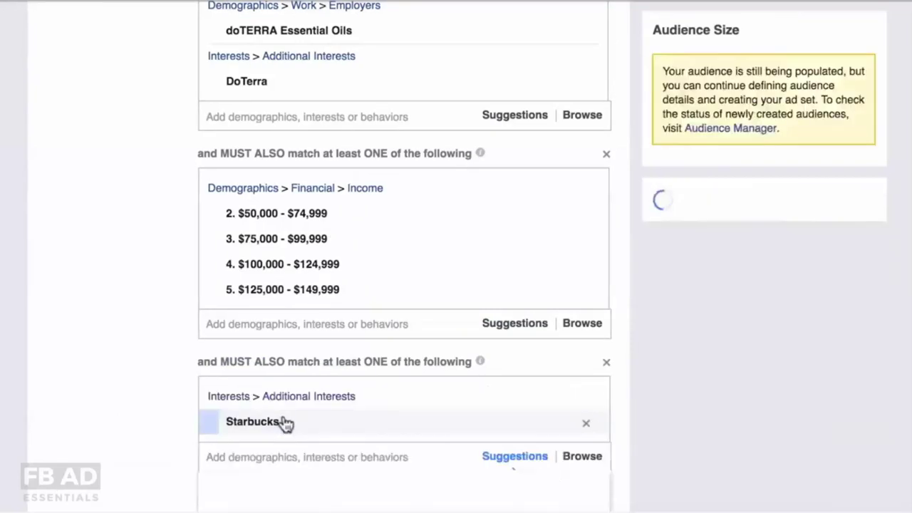
Step: Add the interests Amazon.com and Target Corporation to the same must-also-match group as Starbucks
{"action": "type", "text": "amazon.com"}
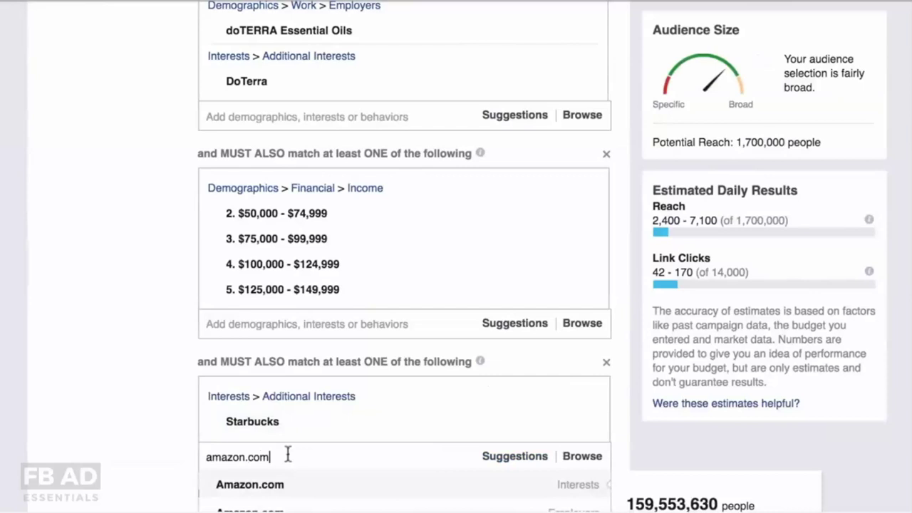
{"action": "left_click", "coordinate": [275, 492]}
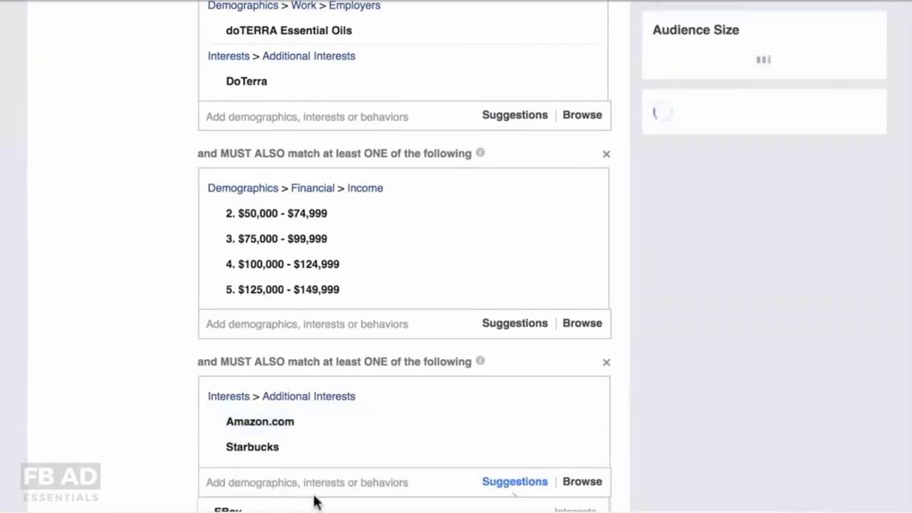
{"action": "type", "text": "target"}
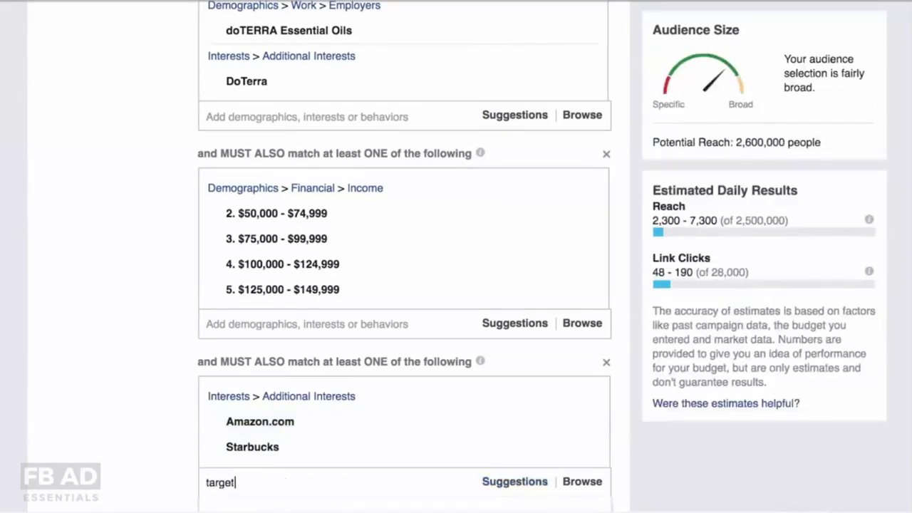
{"action": "left_click", "coordinate": [513, 507]}
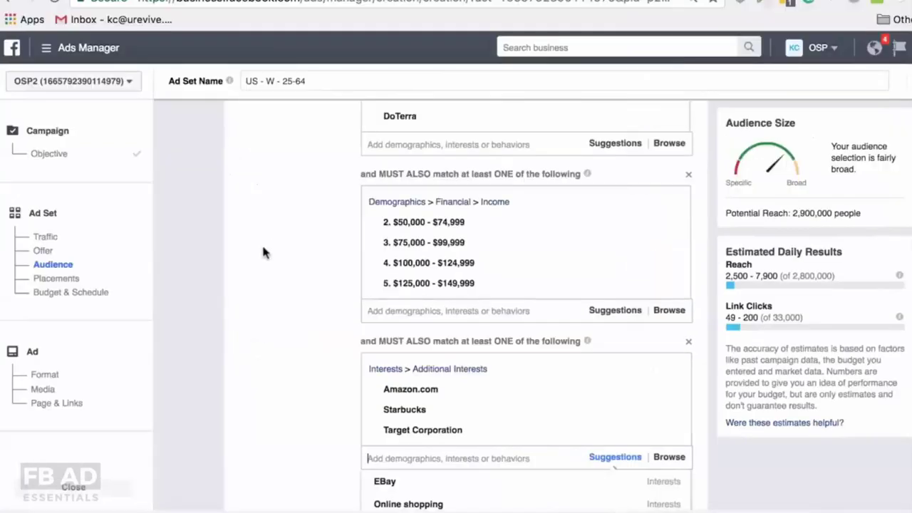
Step: Remove the DoTerra interest from the first detailed targeting group, keeping the doTERRA Essential Oils employer
{"action": "scroll", "coordinate": [263, 250], "scroll_direction": "up", "scroll_amount": 5}
{"action": "scroll", "coordinate": [263, 250], "scroll_direction": "up", "scroll_amount": 5}
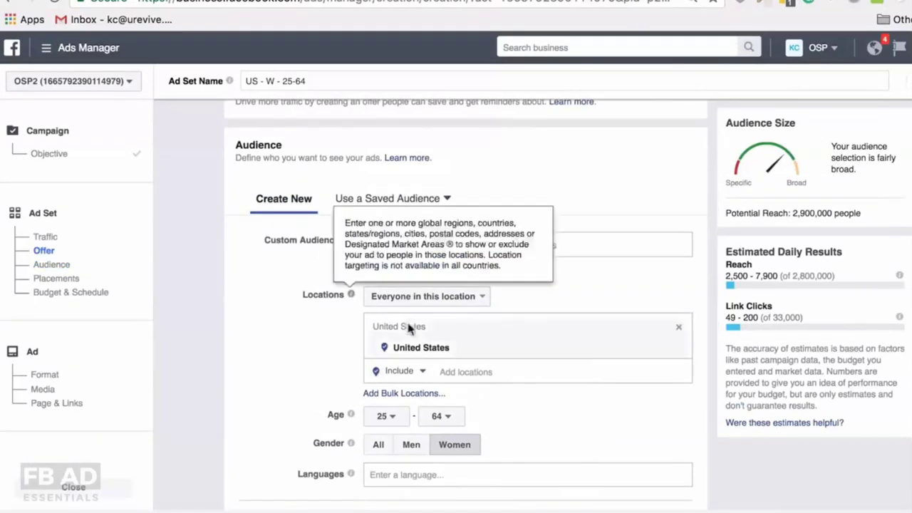
{"action": "scroll", "coordinate": [409, 323], "scroll_direction": "down", "scroll_amount": 2}
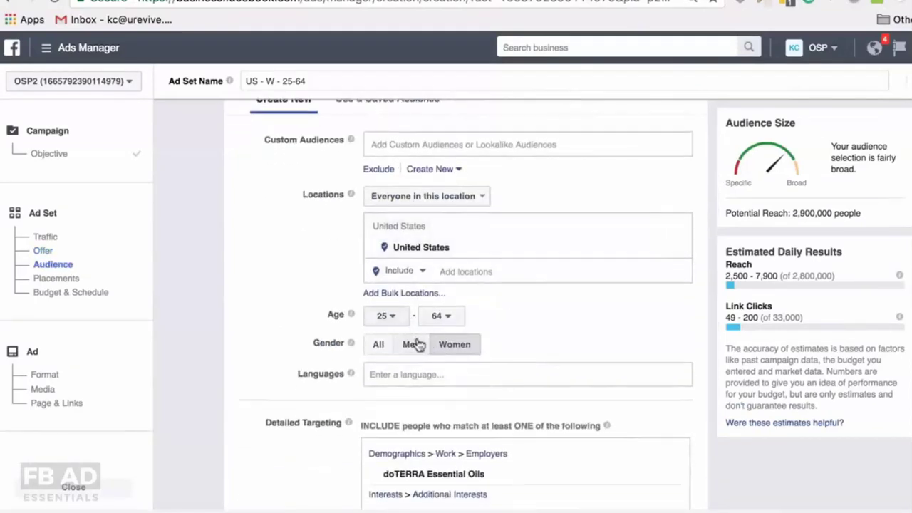
{"action": "scroll", "coordinate": [326, 322], "scroll_direction": "down", "scroll_amount": 3}
{"action": "mouse_move", "coordinate": [418, 337]}
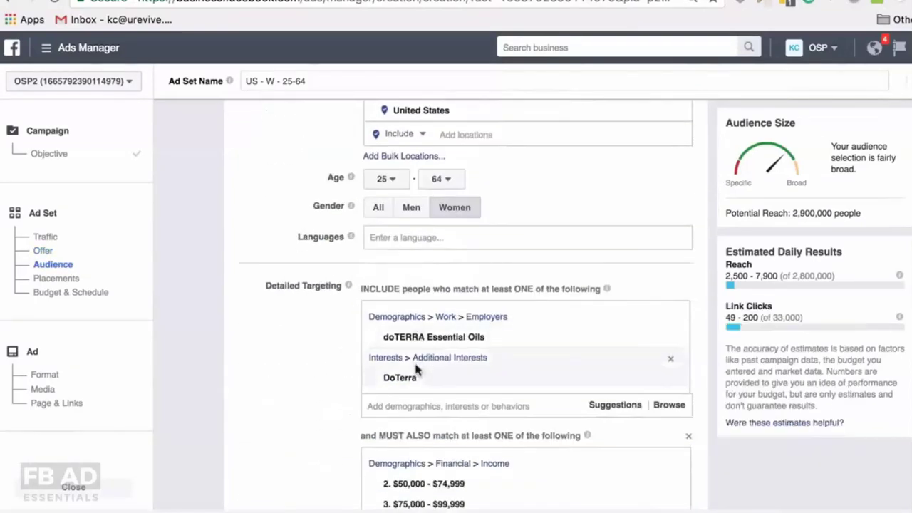
{"action": "left_click", "coordinate": [670, 359]}
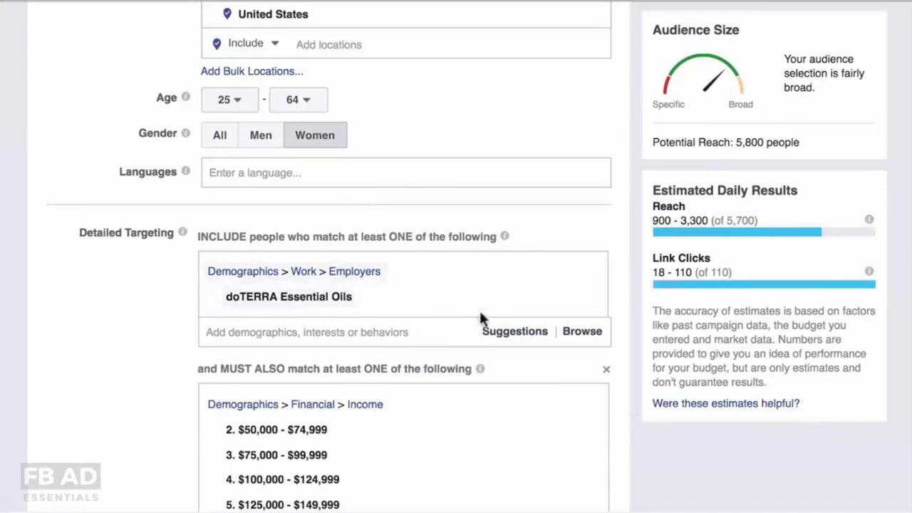
Step: Examine the doTERRA Essential Oils employer's audience details and review the income and interest groups against the potential reach
{"action": "mouse_move", "coordinate": [496, 290]}
{"action": "mouse_move", "coordinate": [358, 296]}
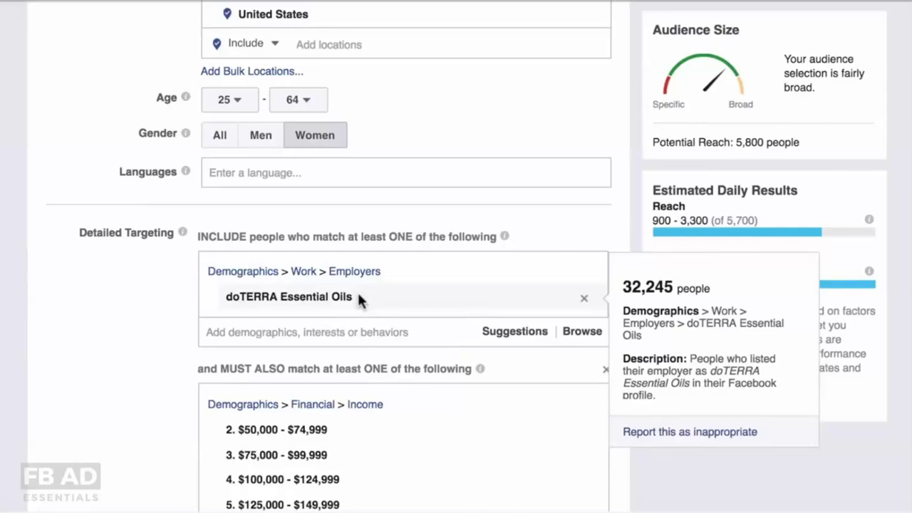
{"action": "scroll", "coordinate": [358, 298], "scroll_direction": "down", "scroll_amount": 3}
{"action": "mouse_move", "coordinate": [339, 369]}
{"action": "scroll", "coordinate": [340, 369], "scroll_direction": "down", "scroll_amount": 8}
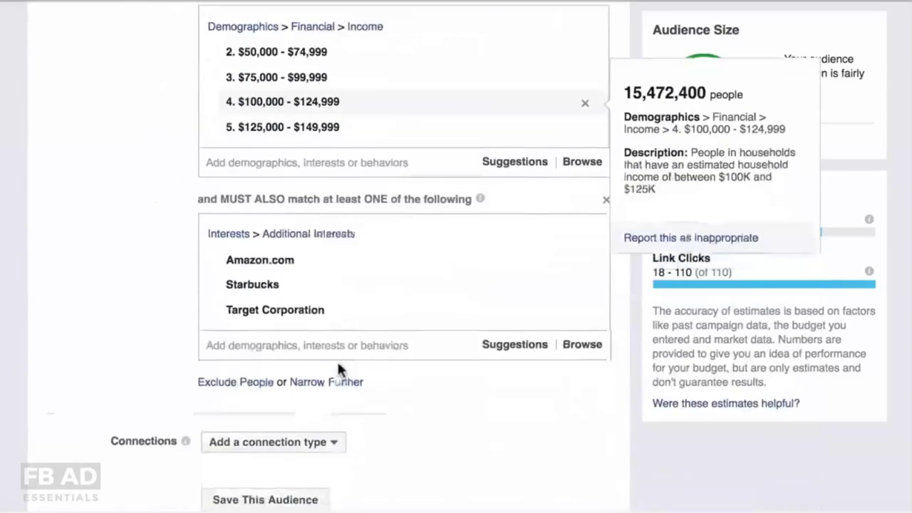
{"action": "mouse_move", "coordinate": [277, 255]}
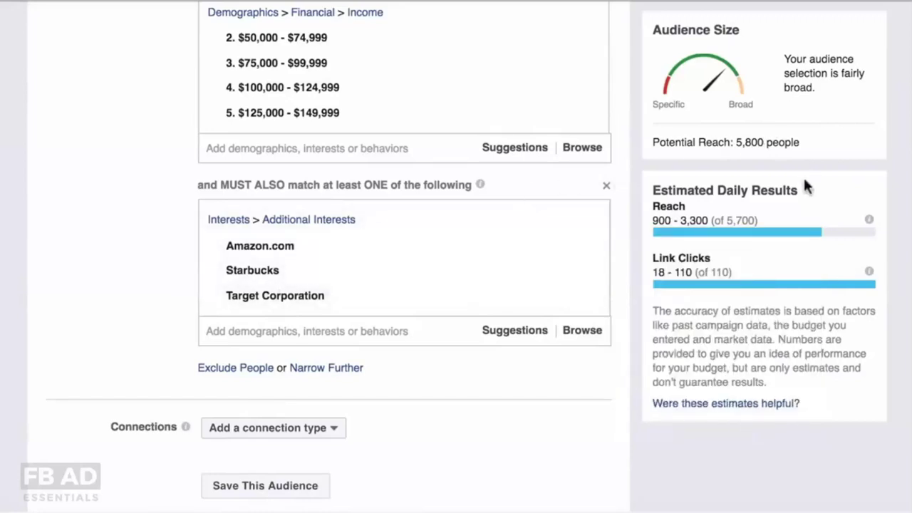
{"action": "scroll", "coordinate": [97, 135], "scroll_direction": "up", "scroll_amount": 5}
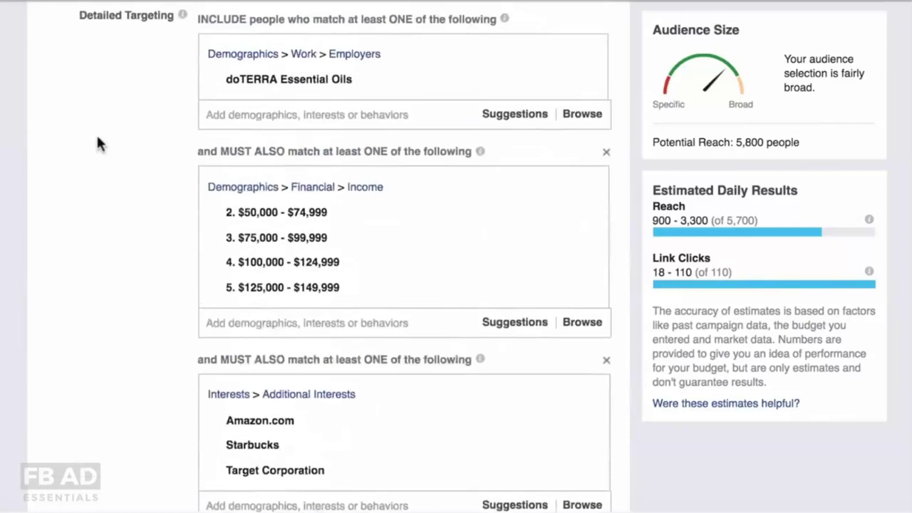
{"action": "left_click", "coordinate": [363, 112]}
{"action": "type", "text": "do"}
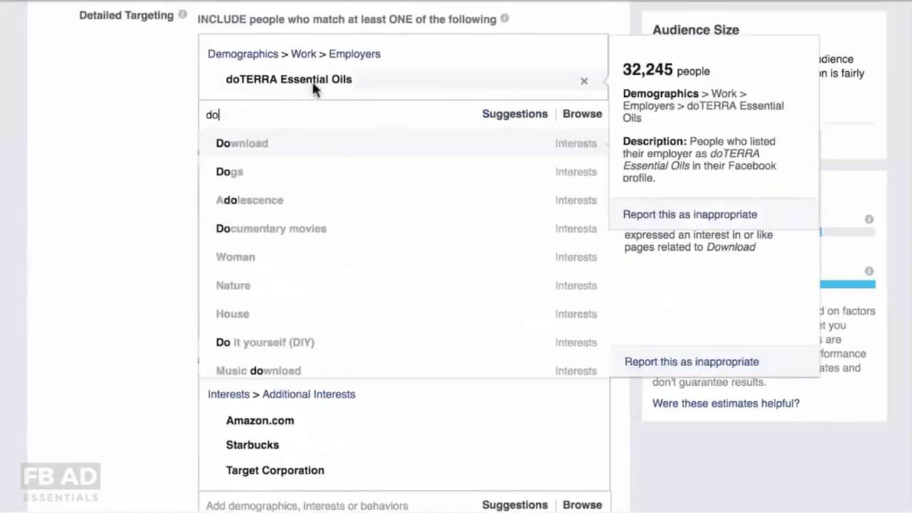
{"action": "left_click", "coordinate": [123, 169]}
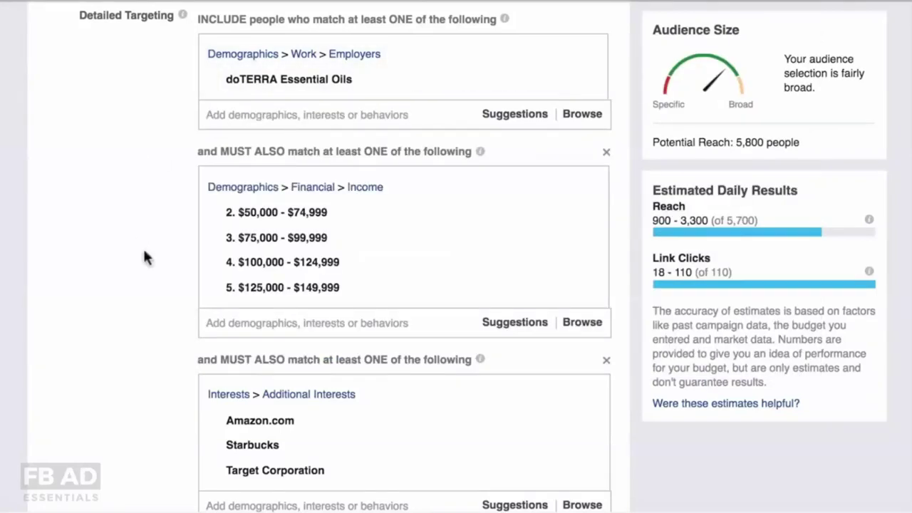
Step: Switch the ad set to manually edited placements and exclude Instagram and Audience Network
{"action": "scroll", "coordinate": [145, 257], "scroll_direction": "down", "scroll_amount": 2}
{"action": "scroll", "coordinate": [56, 311], "scroll_direction": "down", "scroll_amount": 4}
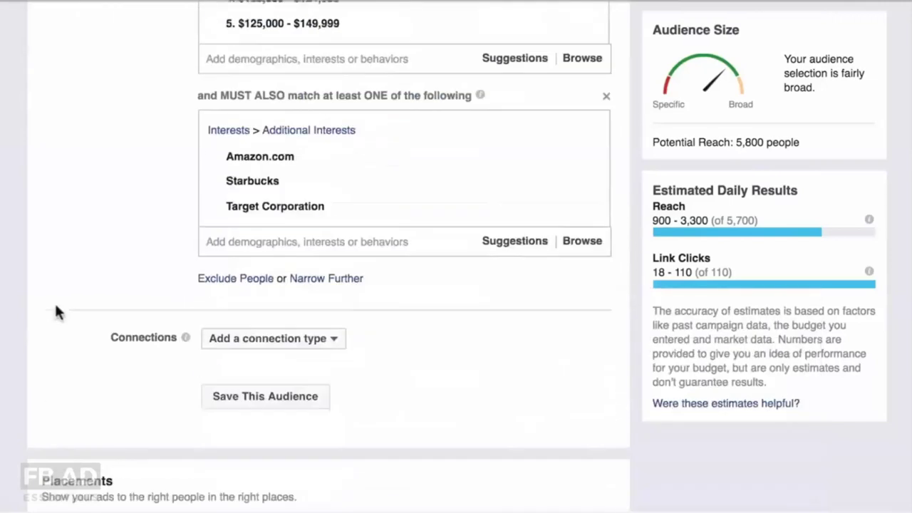
{"action": "scroll", "coordinate": [59, 306], "scroll_direction": "down", "scroll_amount": 8}
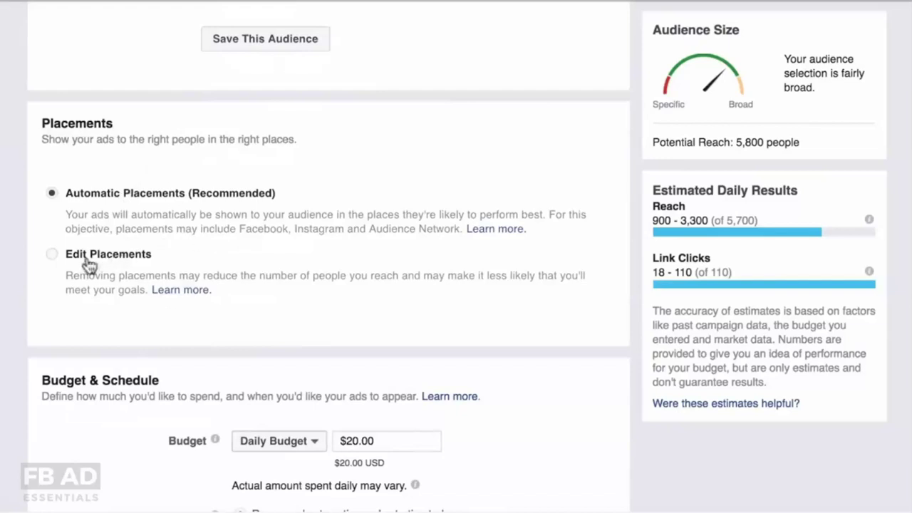
{"action": "left_click", "coordinate": [52, 255]}
{"action": "scroll", "coordinate": [358, 357], "scroll_direction": "down", "scroll_amount": 2}
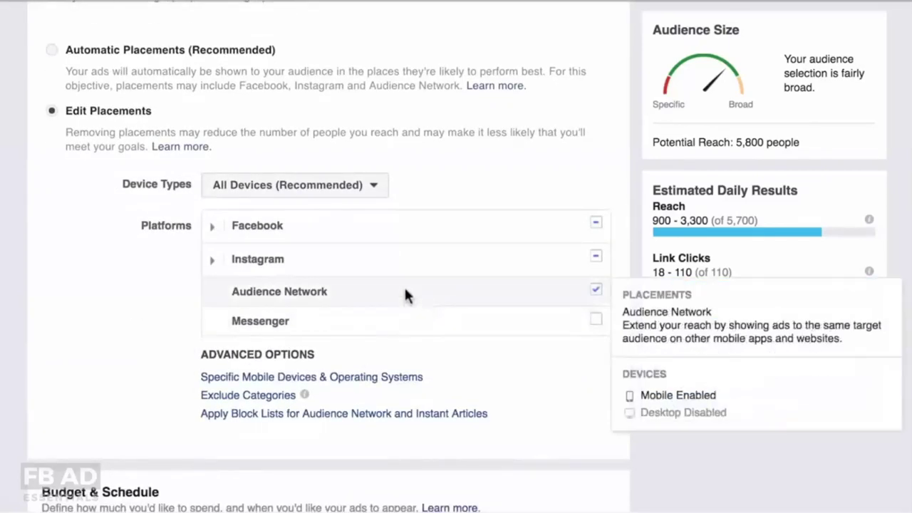
{"action": "mouse_move", "coordinate": [503, 258]}
{"action": "left_click", "coordinate": [595, 257]}
{"action": "left_click", "coordinate": [596, 291]}
Step: Exclude Instant Articles from the Facebook placements, keeping Feeds and Right Column
{"action": "left_click", "coordinate": [213, 226]}
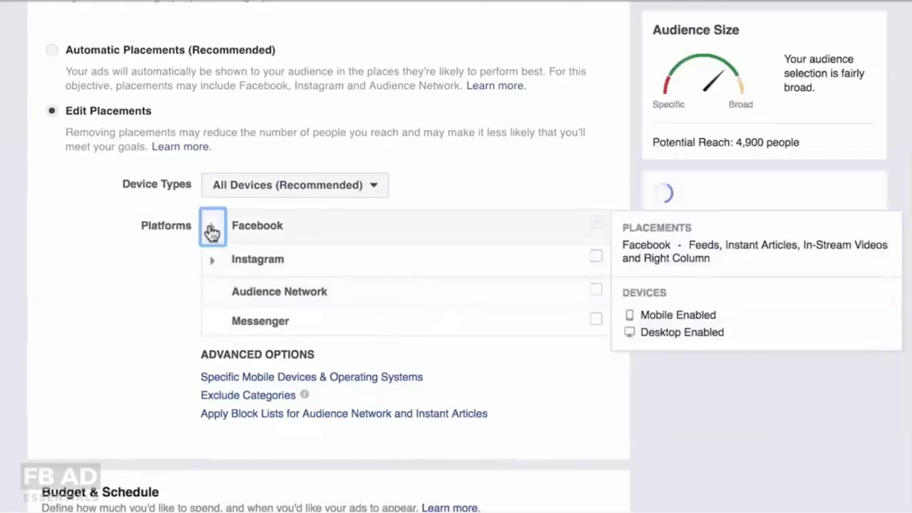
{"action": "mouse_move", "coordinate": [394, 268]}
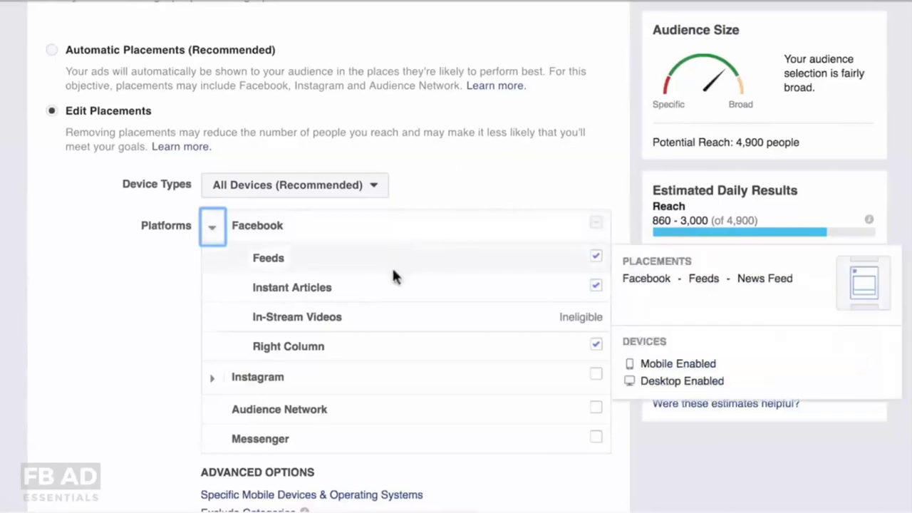
{"action": "left_click", "coordinate": [596, 285]}
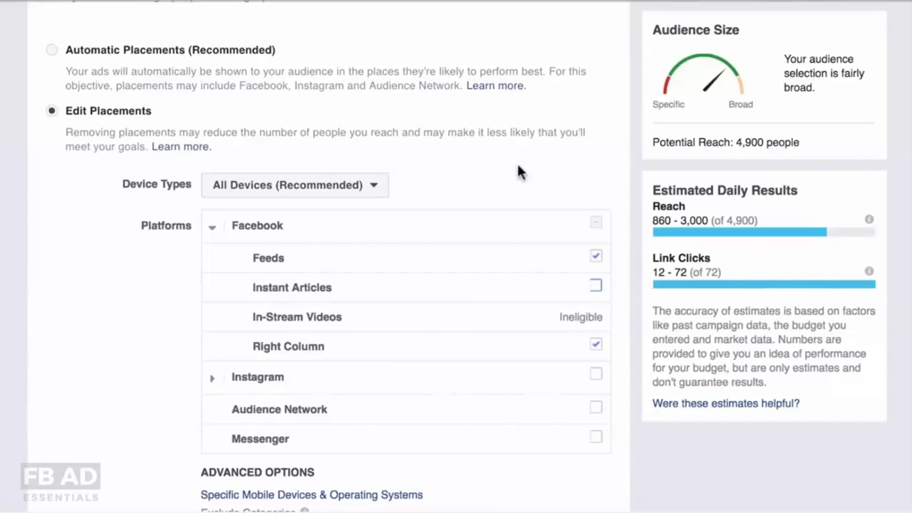
Step: Set the ad set's daily budget to $5.00
{"action": "scroll", "coordinate": [517, 171], "scroll_direction": "down", "scroll_amount": 3}
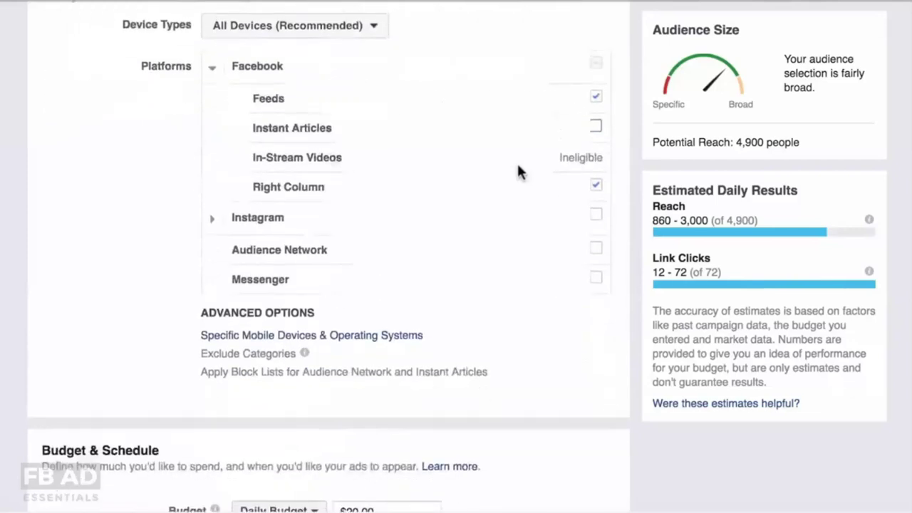
{"action": "scroll", "coordinate": [517, 171], "scroll_direction": "up", "scroll_amount": 3}
{"action": "scroll", "coordinate": [518, 168], "scroll_direction": "up", "scroll_amount": 1}
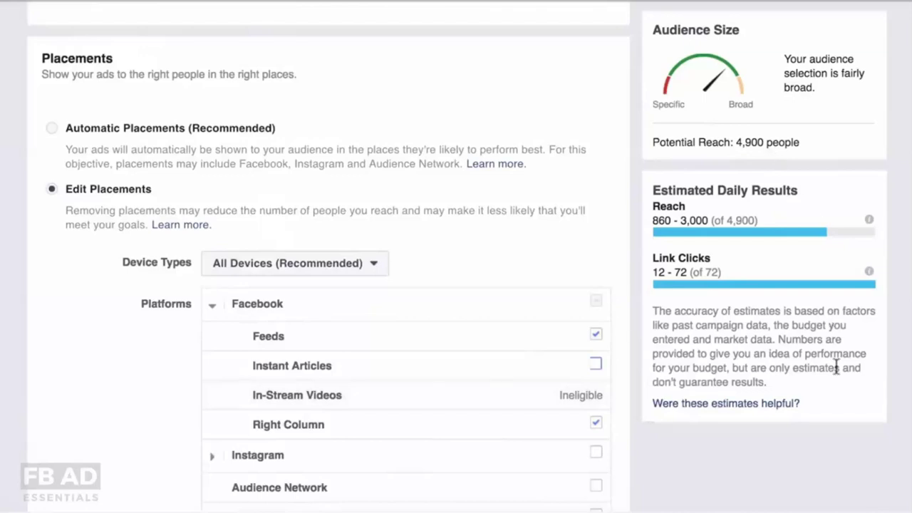
{"action": "scroll", "coordinate": [902, 452], "scroll_direction": "down", "scroll_amount": 3}
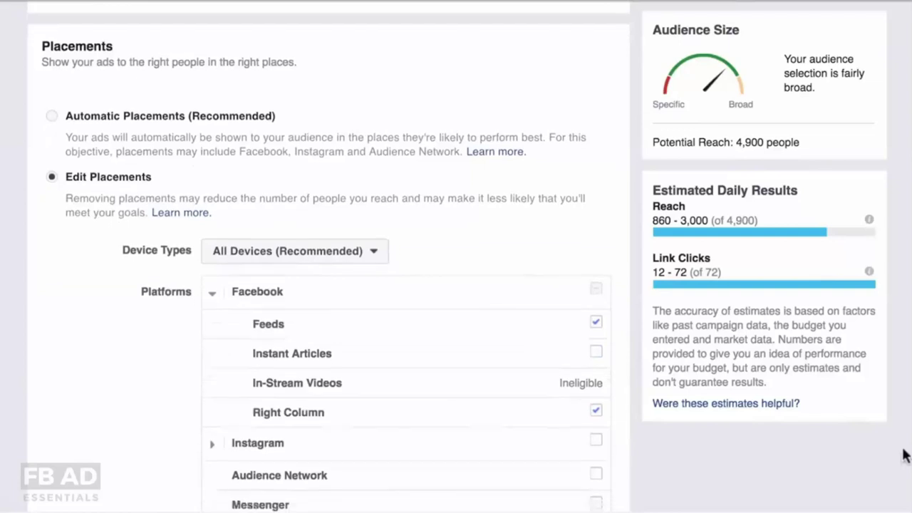
{"action": "scroll", "coordinate": [902, 456], "scroll_direction": "down", "scroll_amount": 3}
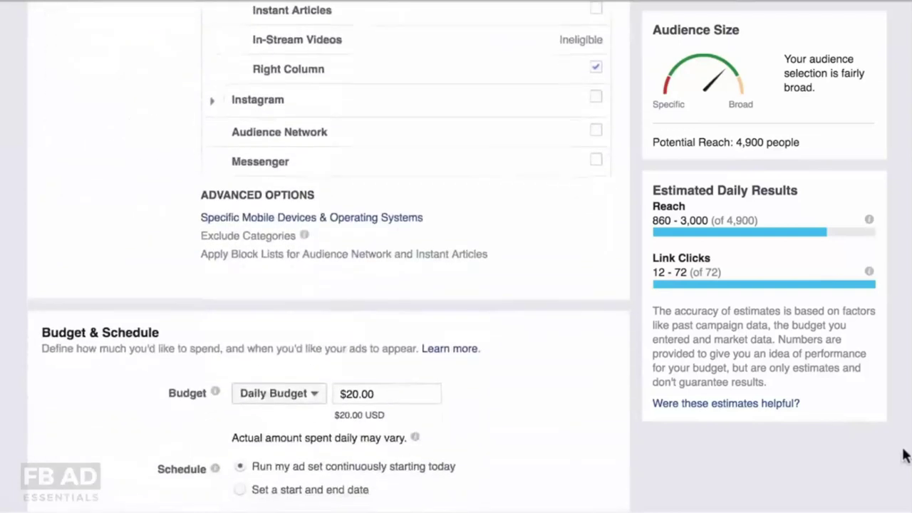
{"action": "double_click", "coordinate": [377, 391]}
{"action": "type", "text": "5"}
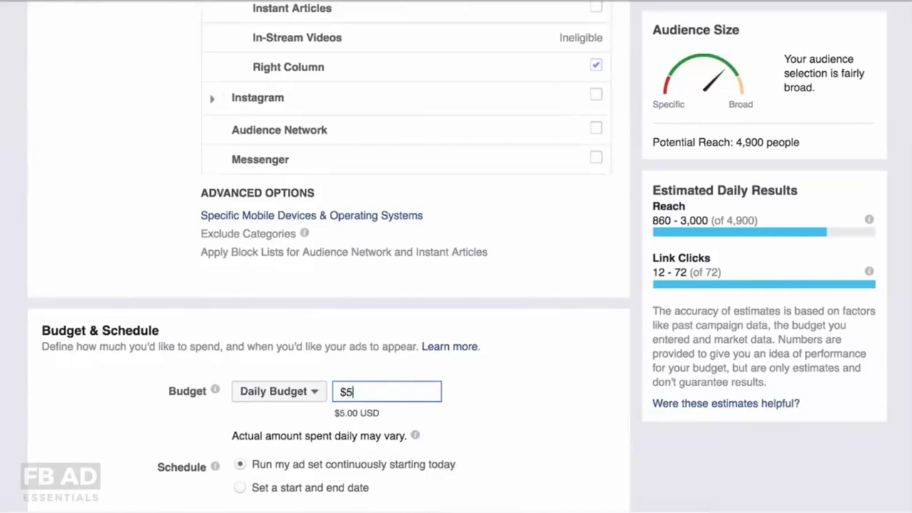
{"action": "left_click", "coordinate": [440, 443]}
Step: Review the schedule and bidding settings and the available Optimization for Ad Delivery choices, leaving Link Clicks selected
{"action": "scroll", "coordinate": [520, 419], "scroll_direction": "down", "scroll_amount": 3}
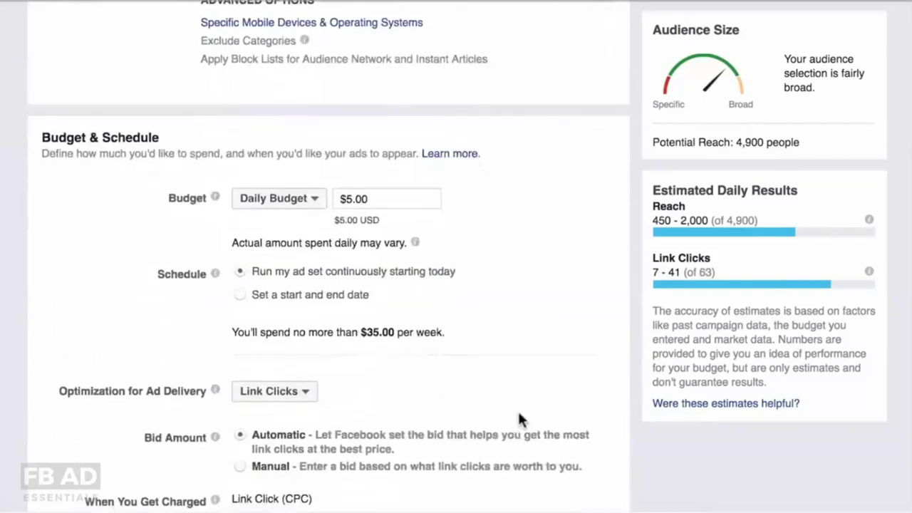
{"action": "scroll", "coordinate": [517, 419], "scroll_direction": "down", "scroll_amount": 3}
{"action": "mouse_move", "coordinate": [215, 240]}
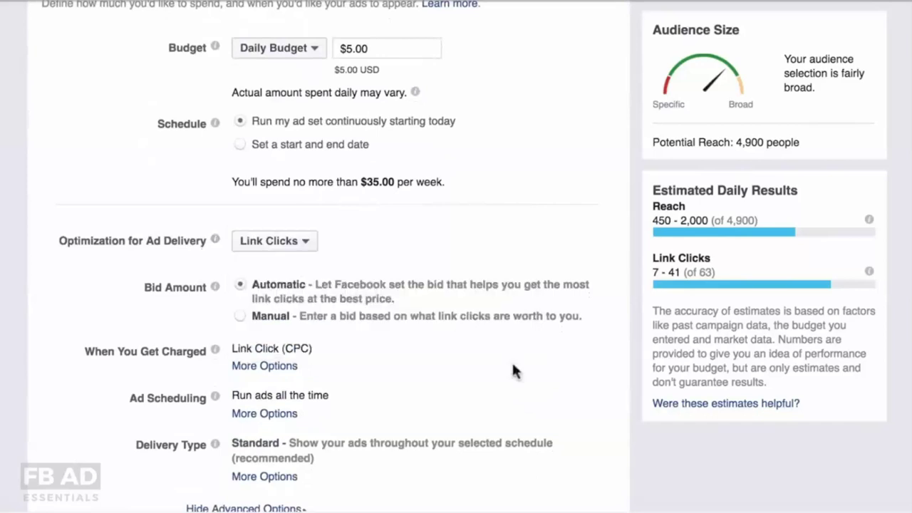
{"action": "left_click", "coordinate": [289, 242]}
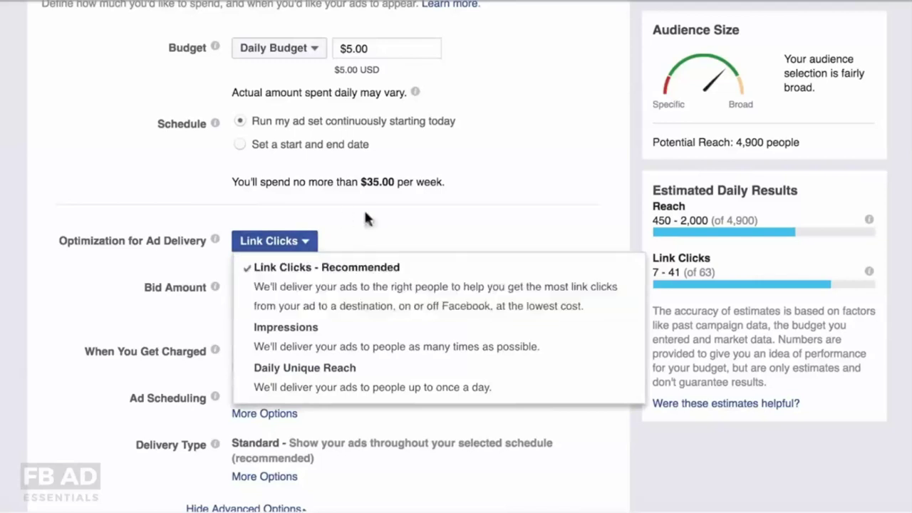
{"action": "left_click", "coordinate": [397, 232]}
Step: Continue to the ad creation page and go past the format choices to the Images section
{"action": "scroll", "coordinate": [397, 232], "scroll_direction": "down", "scroll_amount": 3}
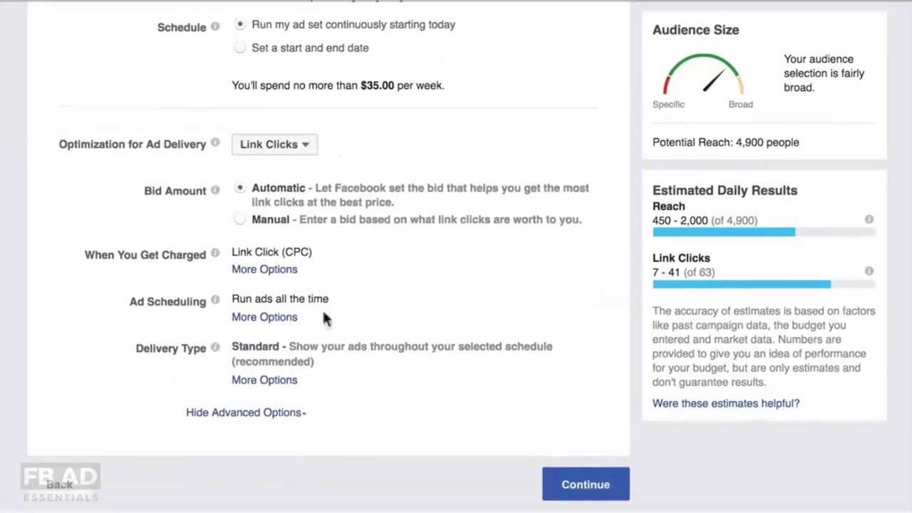
{"action": "left_click", "coordinate": [578, 485]}
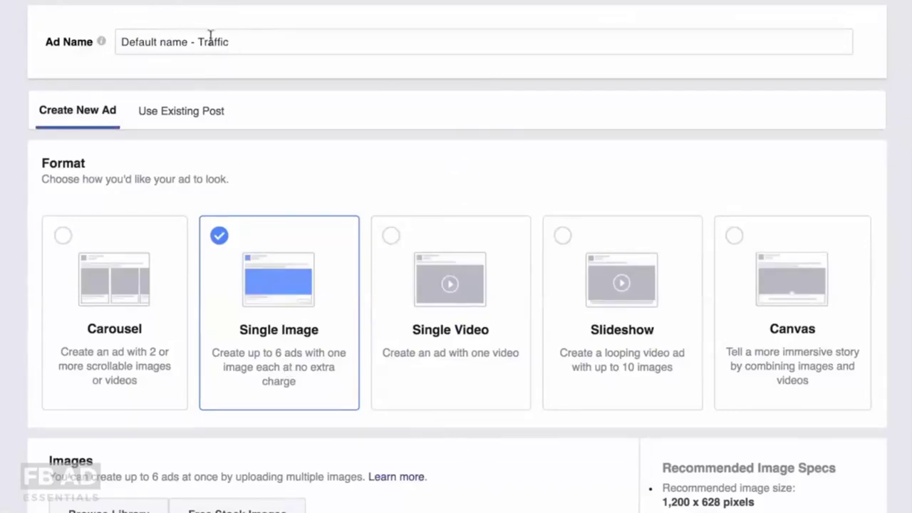
{"action": "scroll", "coordinate": [399, 275], "scroll_direction": "down", "scroll_amount": 3}
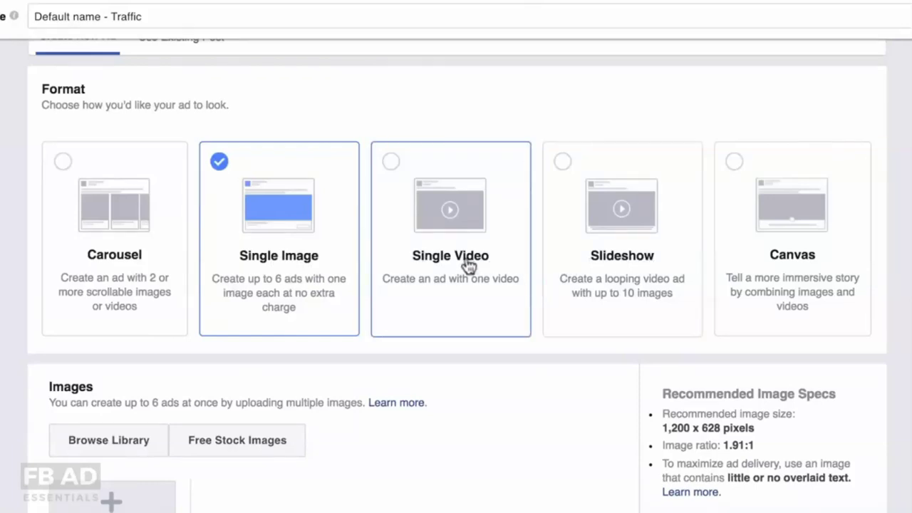
{"action": "scroll", "coordinate": [462, 406], "scroll_direction": "down", "scroll_amount": 3}
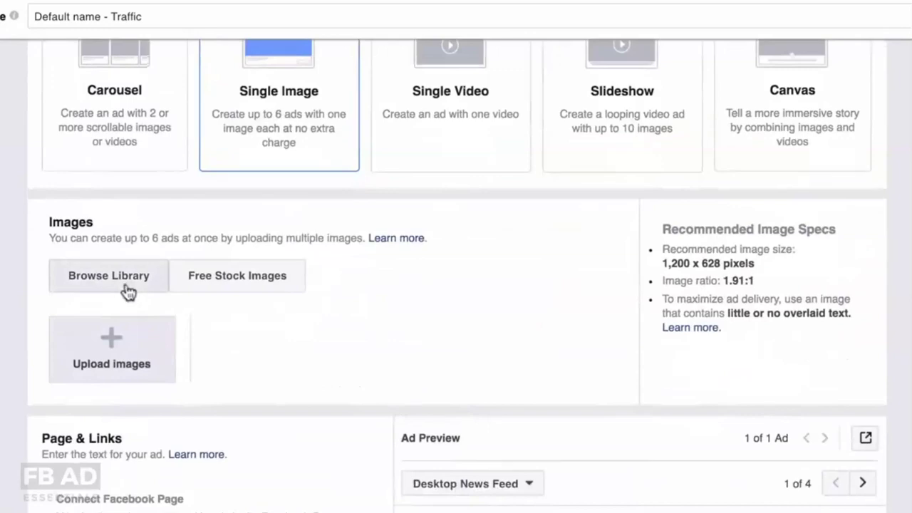
Step: Upload the image file FB1.png from the Desktop as the ad's image
{"action": "left_click", "coordinate": [112, 348]}
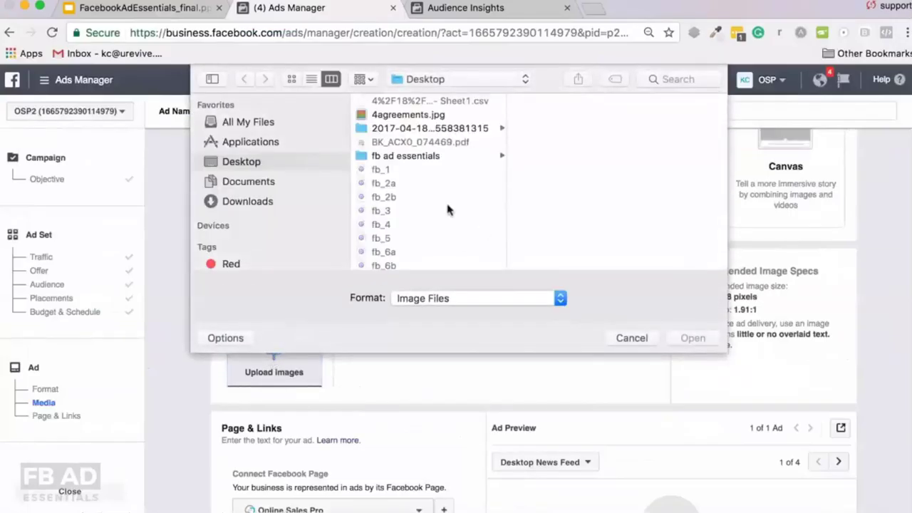
{"action": "scroll", "coordinate": [447, 209], "scroll_direction": "down", "scroll_amount": 5}
{"action": "left_click", "coordinate": [396, 190]}
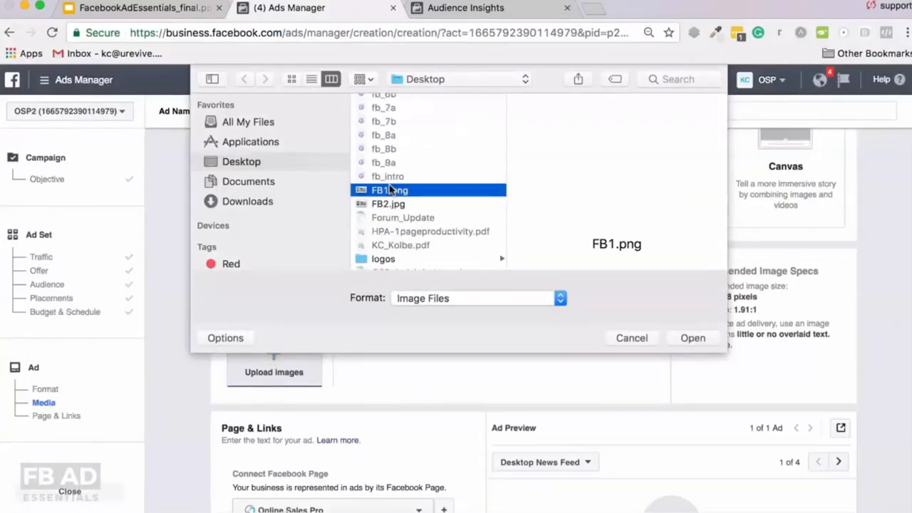
{"action": "left_click", "coordinate": [696, 336]}
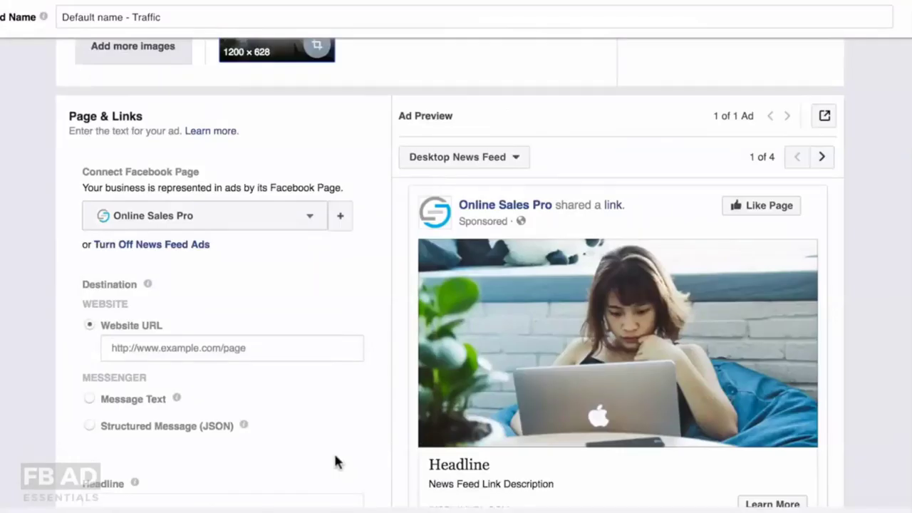
{"action": "scroll", "coordinate": [335, 456], "scroll_direction": "down", "scroll_amount": 1}
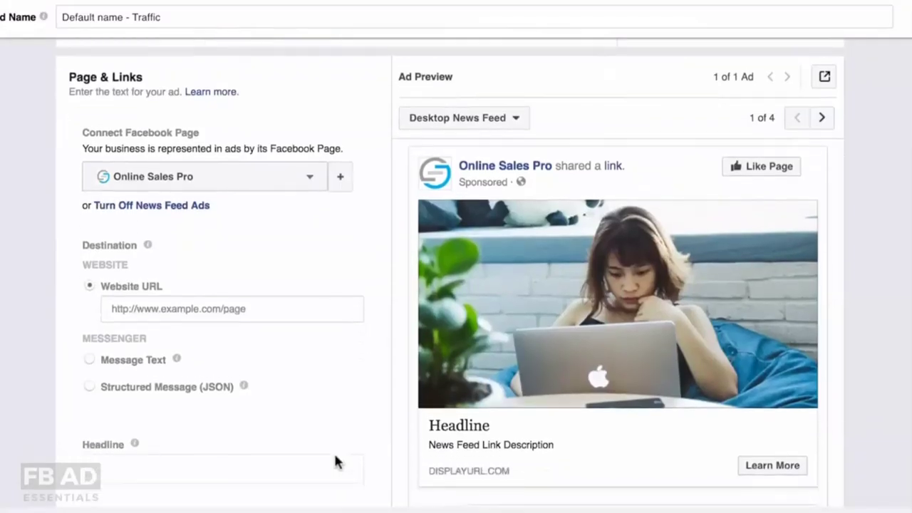
{"action": "left_click", "coordinate": [230, 300]}
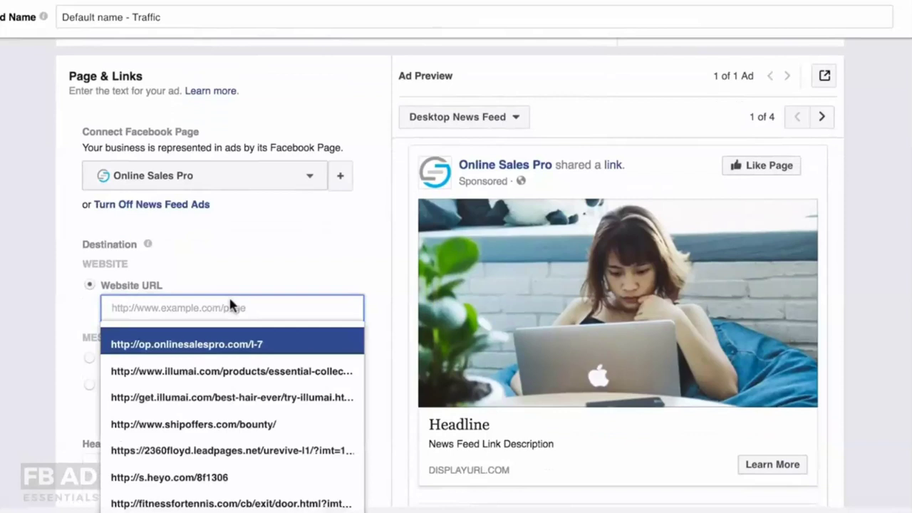
{"action": "type", "text": "http://ad.onlinesalespro.com"}
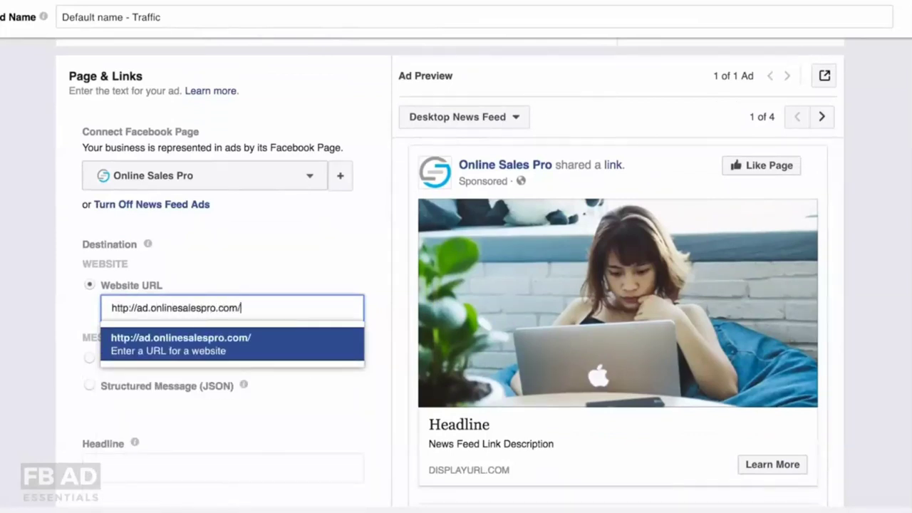
{"action": "type", "text": "/demo1"}
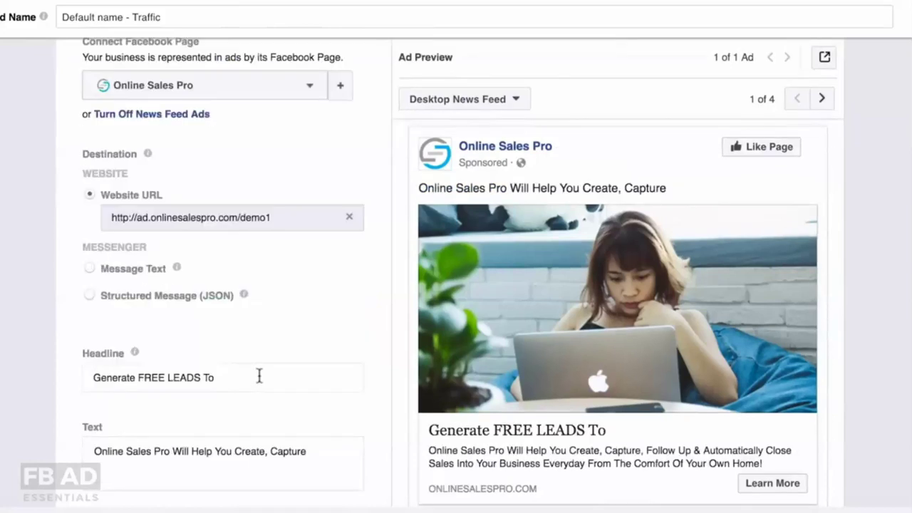
Step: Replace the ad's body text with "Do you want to grow your DoTerra Business?"
{"action": "scroll", "coordinate": [260, 377], "scroll_direction": "down", "scroll_amount": 1}
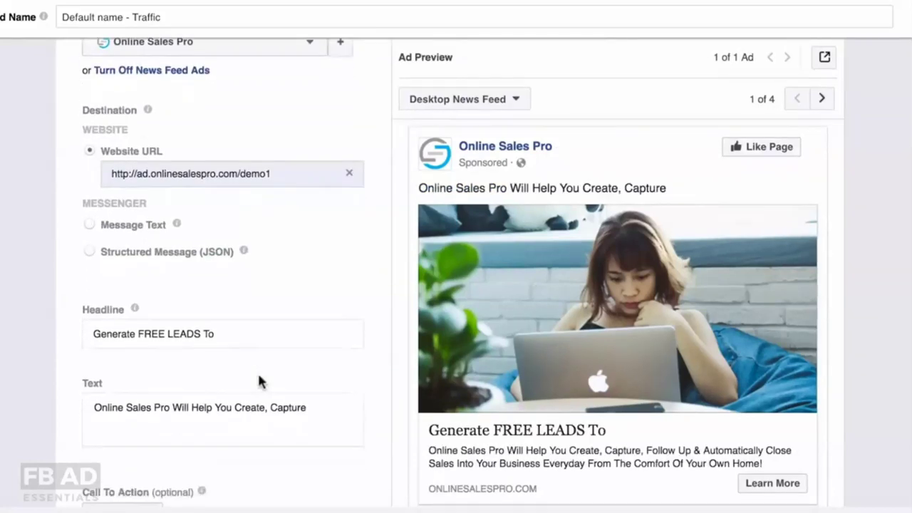
{"action": "triple_click", "coordinate": [240, 402]}
{"action": "key", "text": "BackSpace"}
{"action": "type", "text": "Do you want to grow your DoTerra Business?"}
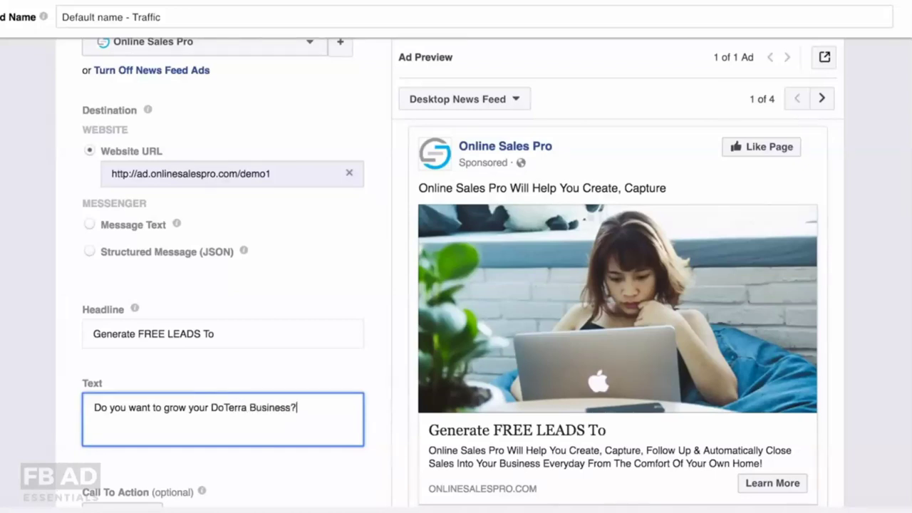
Step: Replace the ad's headline with "How I Generated 1053 Leads (in as little as 7 days)!"
{"action": "scroll", "coordinate": [298, 402], "scroll_direction": "down", "scroll_amount": 2}
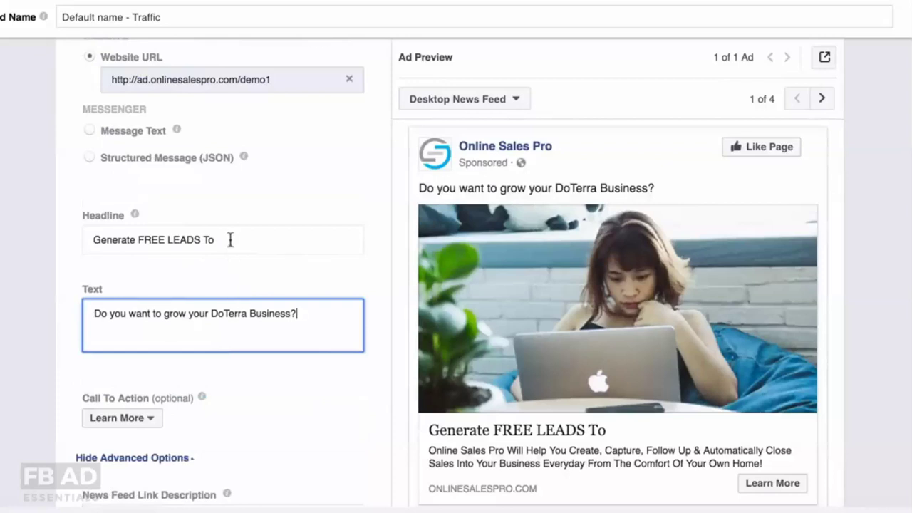
{"action": "triple_click", "coordinate": [230, 239]}
{"action": "key", "text": "BackSpace"}
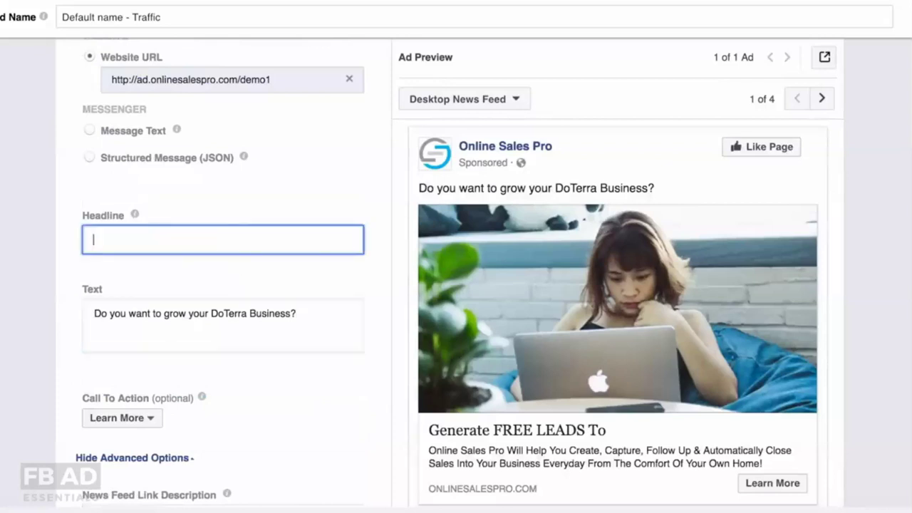
{"action": "type", "text": "How I Generated 1053 Leads"}
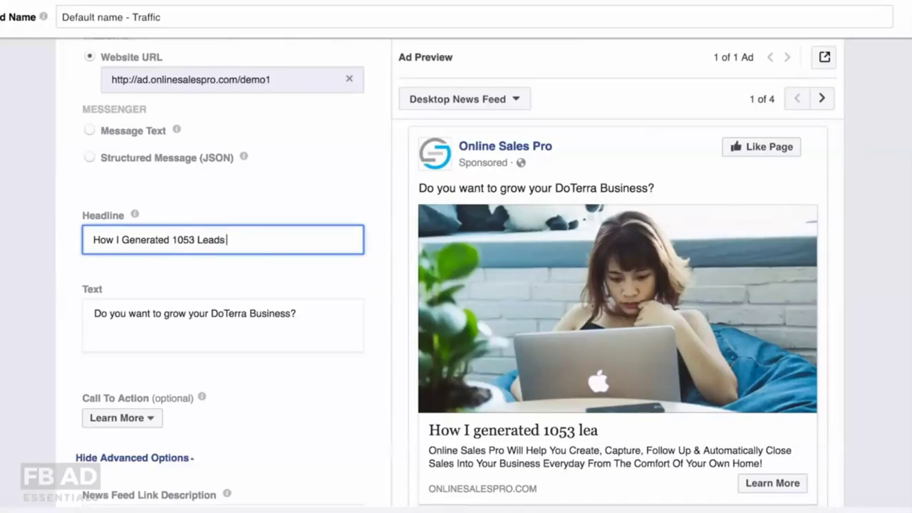
{"action": "type", "text": " (in as "}
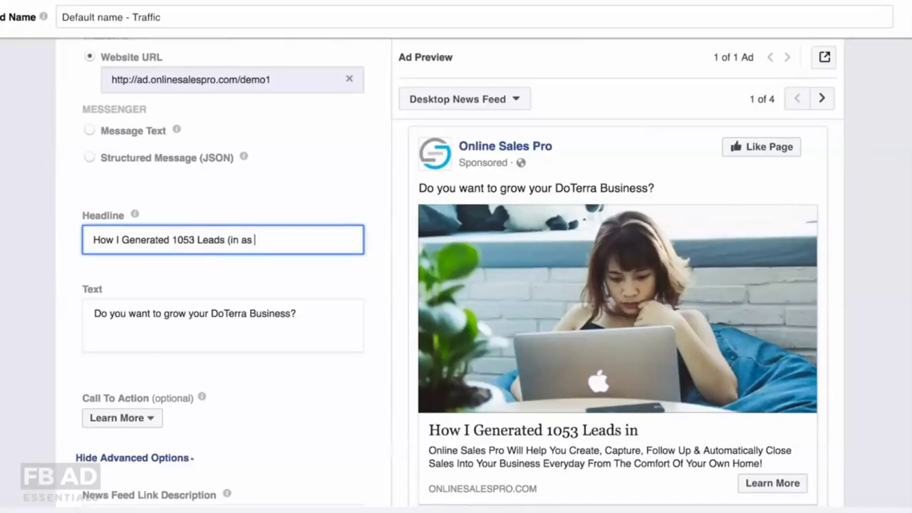
{"action": "type", "text": "little as 7 days)!"}
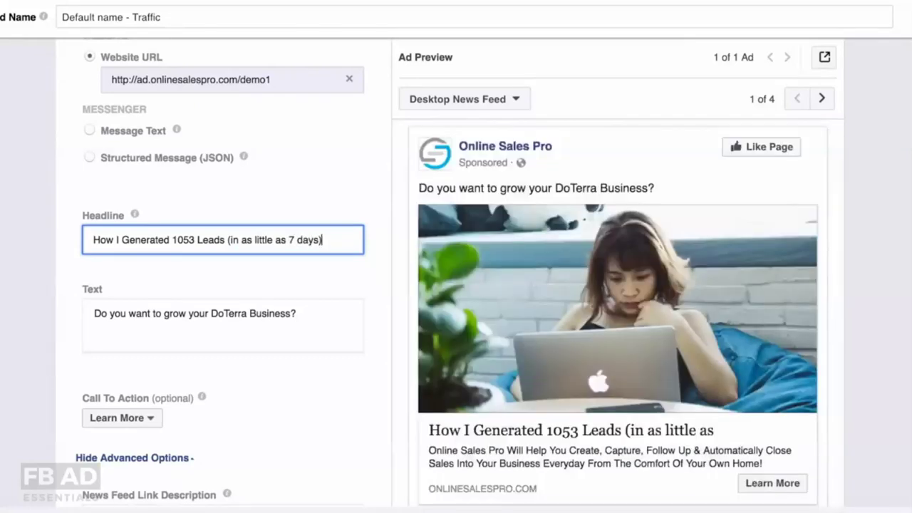
Step: Enter "Click here to discover how I grew my business on autopilot." as the News Feed link description
{"action": "scroll", "coordinate": [275, 347], "scroll_direction": "down", "scroll_amount": 3}
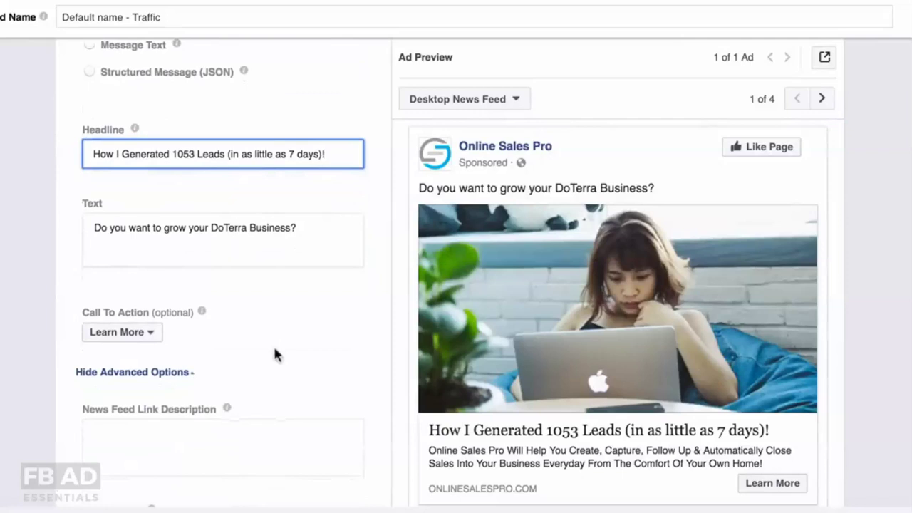
{"action": "left_click", "coordinate": [266, 451]}
{"action": "type", "text": "Click here to discov"}
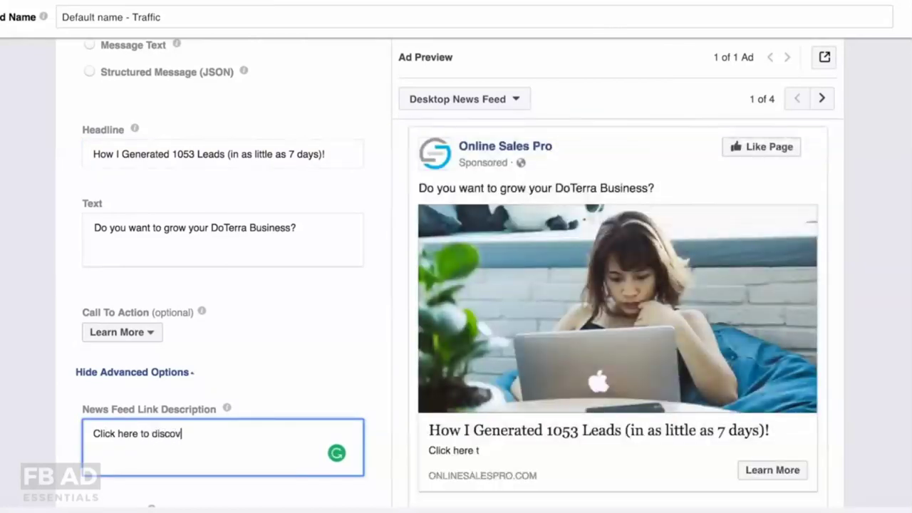
{"action": "type", "text": "er how I grew my busi"}
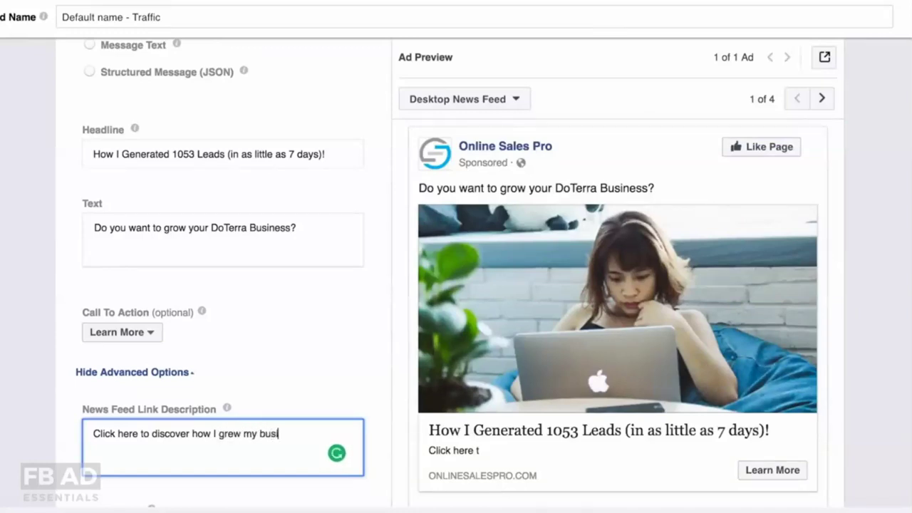
{"action": "type", "text": "ness on autopi"}
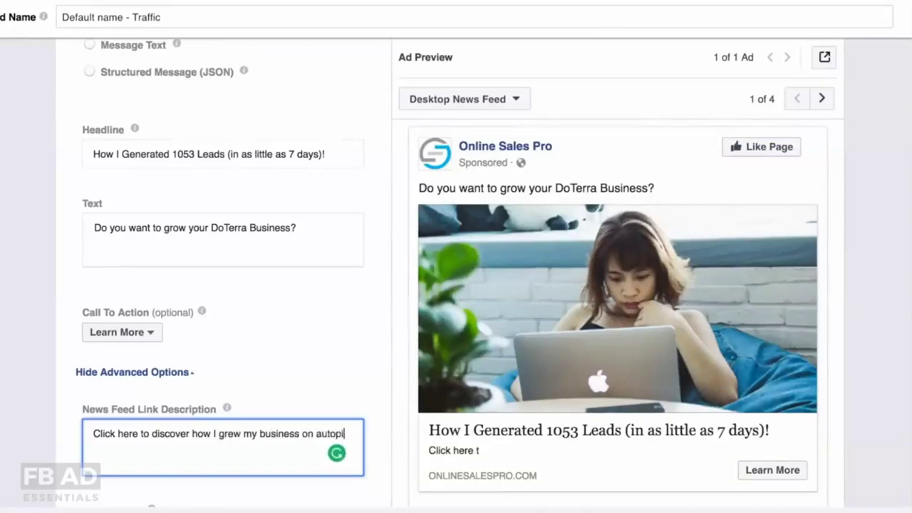
{"action": "type", "text": "lot."}
Step: Leave the display link blank and track all conversions from the Facebook pixel, keeping the first listed pixel selected
{"action": "scroll", "coordinate": [226, 332], "scroll_direction": "down", "scroll_amount": 3}
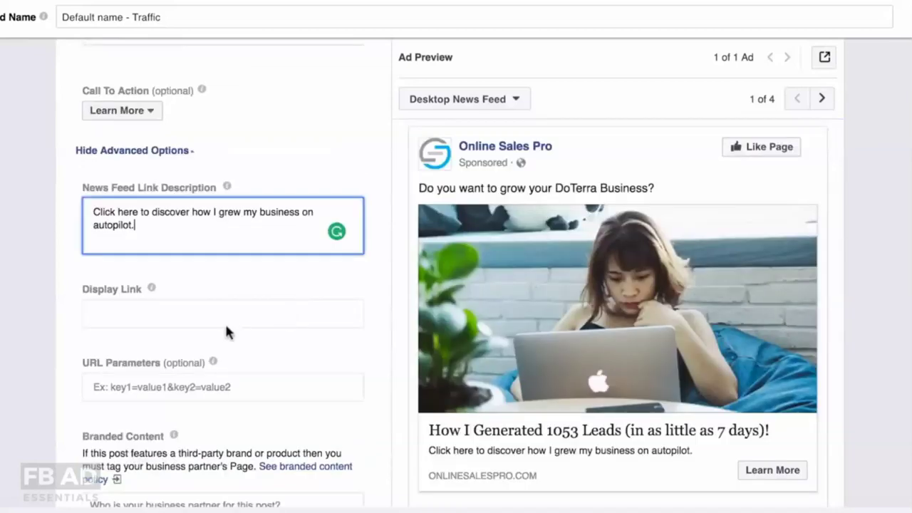
{"action": "left_click", "coordinate": [222, 314]}
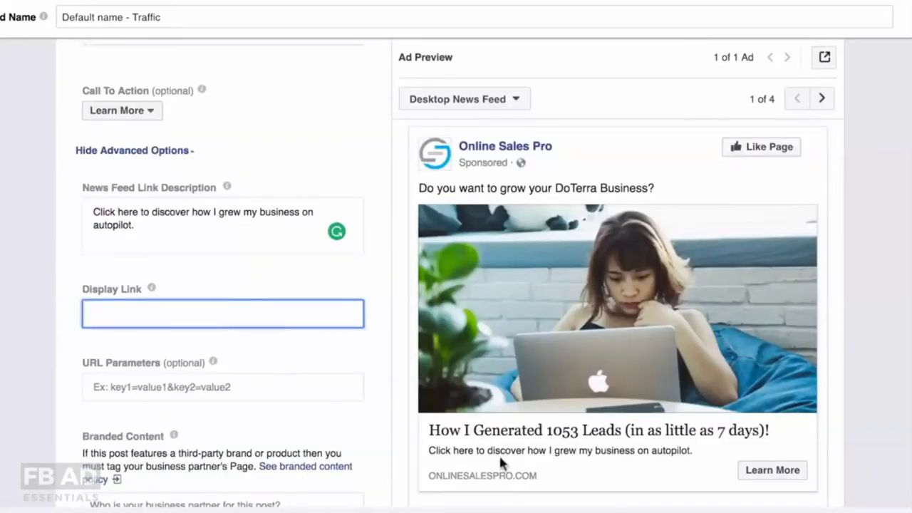
{"action": "scroll", "coordinate": [344, 425], "scroll_direction": "down", "scroll_amount": 1}
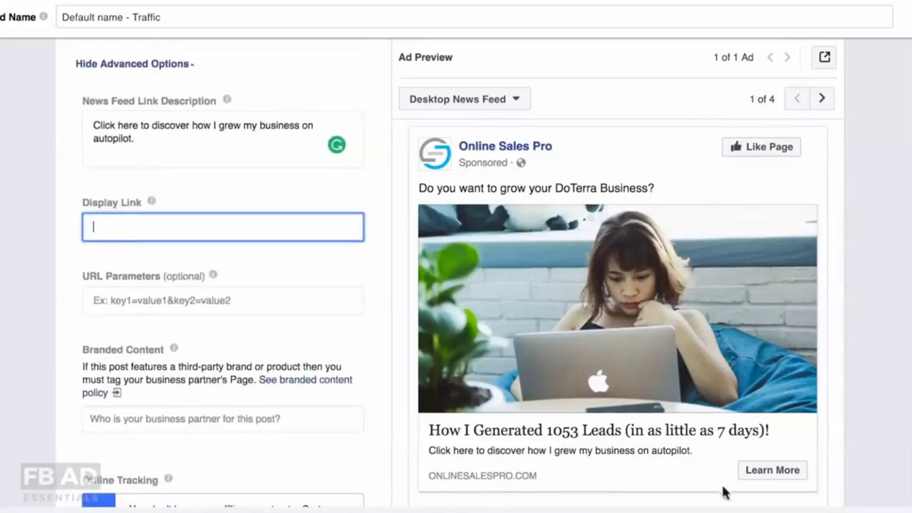
{"action": "scroll", "coordinate": [499, 442], "scroll_direction": "down", "scroll_amount": 1}
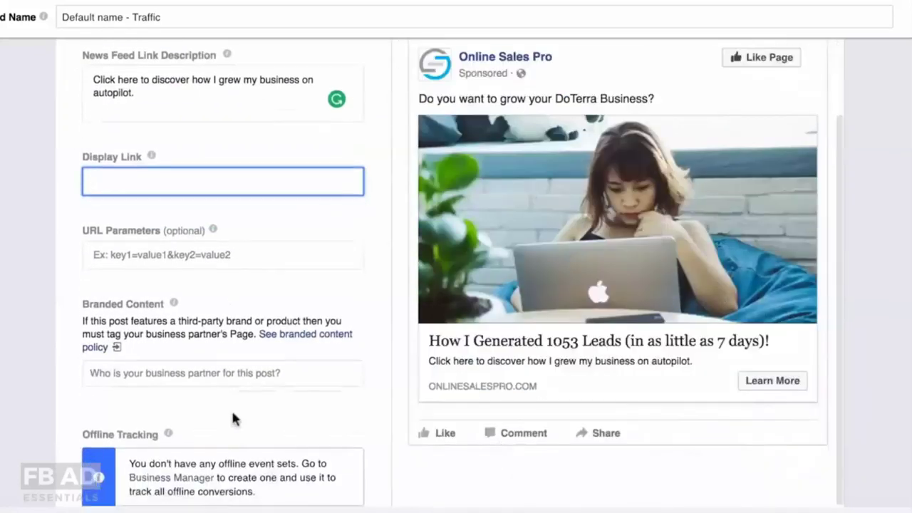
{"action": "scroll", "coordinate": [235, 418], "scroll_direction": "down", "scroll_amount": 2}
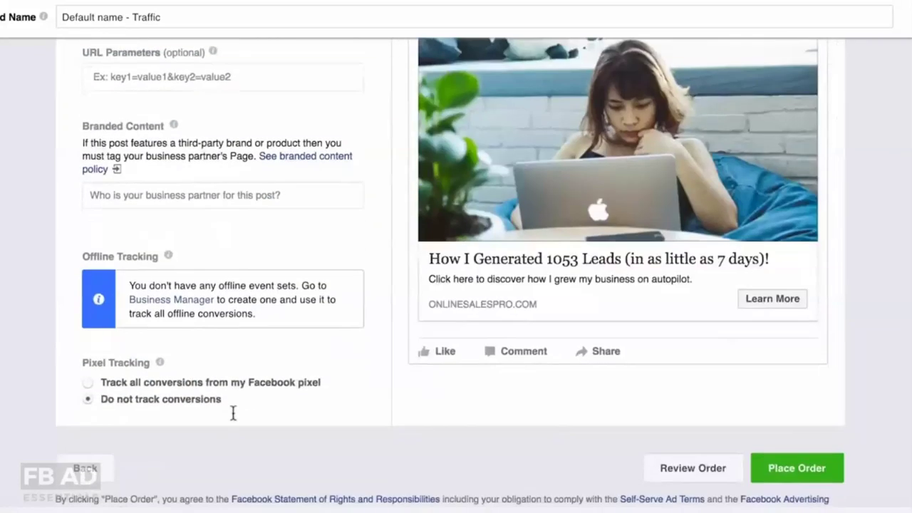
{"action": "left_click", "coordinate": [84, 384]}
{"action": "left_click", "coordinate": [170, 402]}
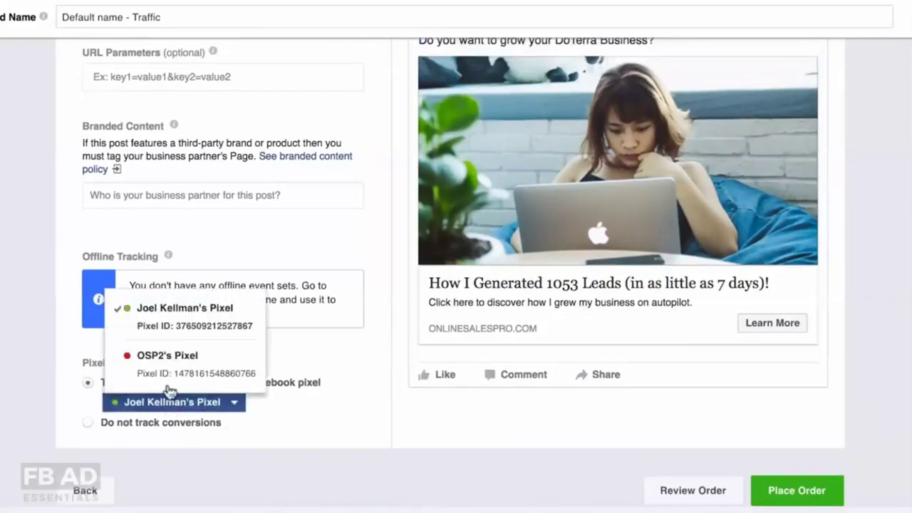
{"action": "left_click", "coordinate": [178, 330]}
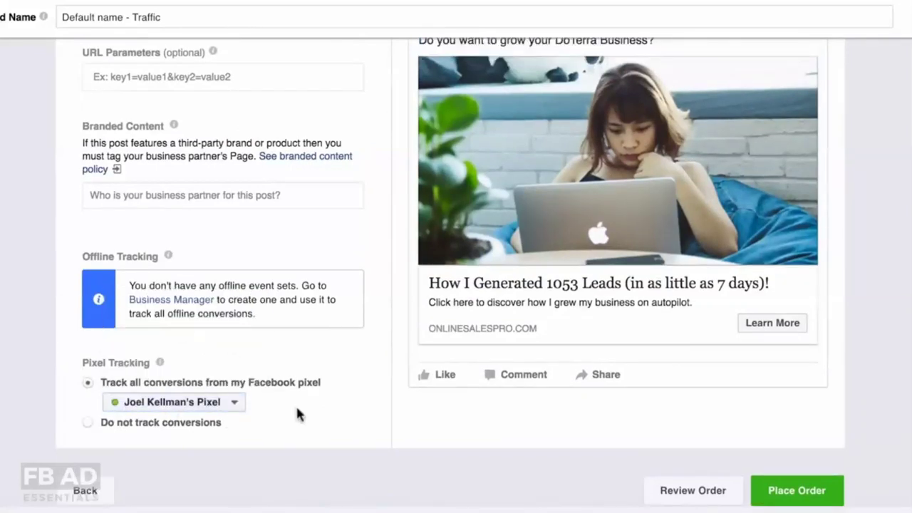
Step: Review the ad's advanced options, format and uploaded image against the ad preview
{"action": "scroll", "coordinate": [296, 404], "scroll_direction": "up", "scroll_amount": 8}
{"action": "scroll", "coordinate": [297, 407], "scroll_direction": "down", "scroll_amount": 2}
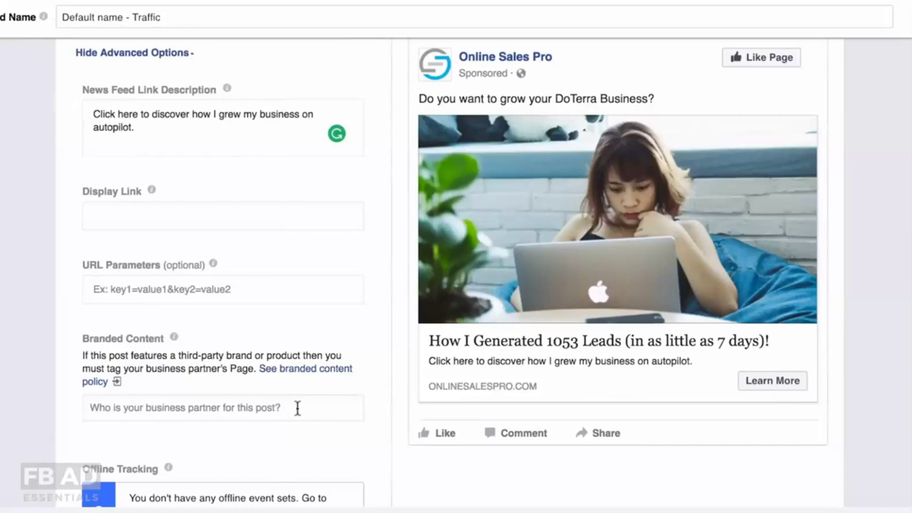
{"action": "scroll", "coordinate": [297, 408], "scroll_direction": "up", "scroll_amount": 1}
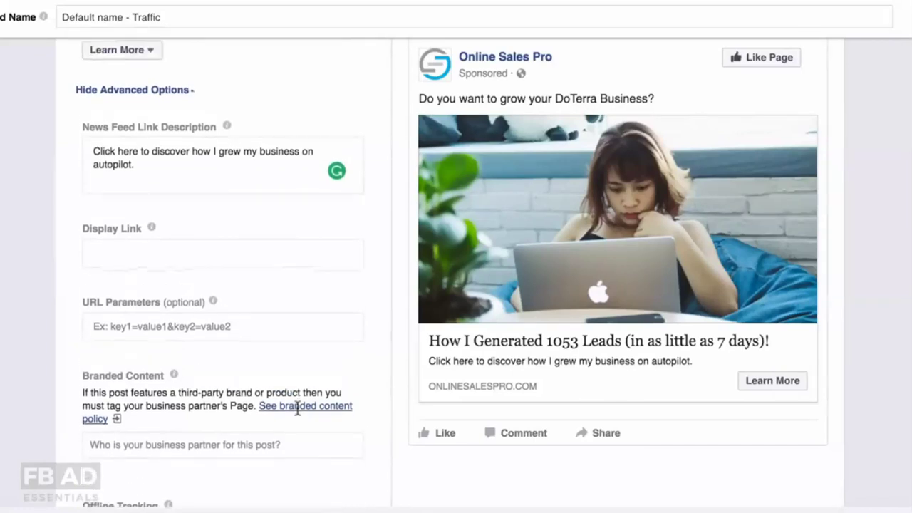
{"action": "scroll", "coordinate": [297, 407], "scroll_direction": "down", "scroll_amount": 1}
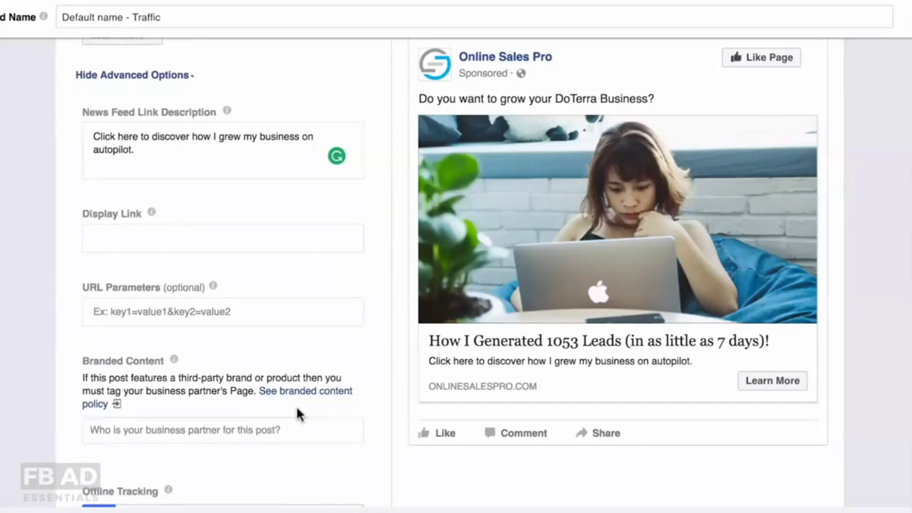
{"action": "scroll", "coordinate": [295, 404], "scroll_direction": "up", "scroll_amount": 10}
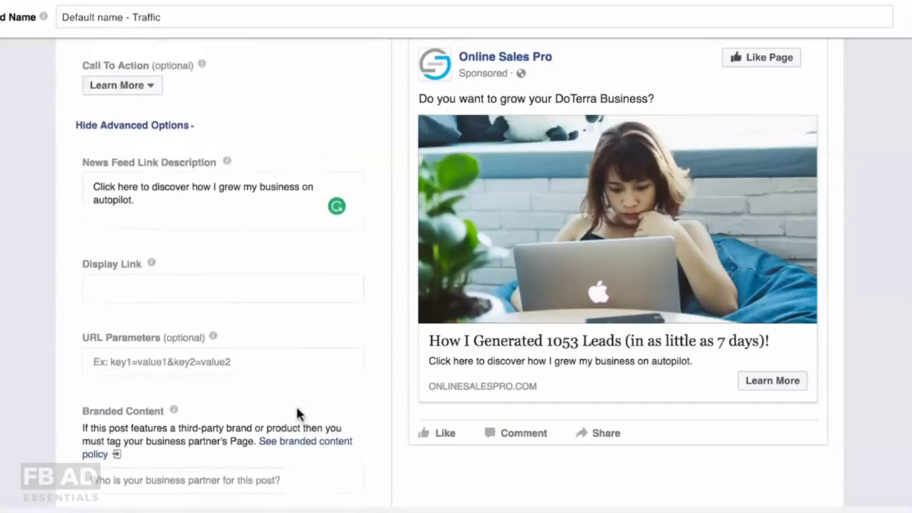
{"action": "scroll", "coordinate": [295, 404], "scroll_direction": "down", "scroll_amount": 4}
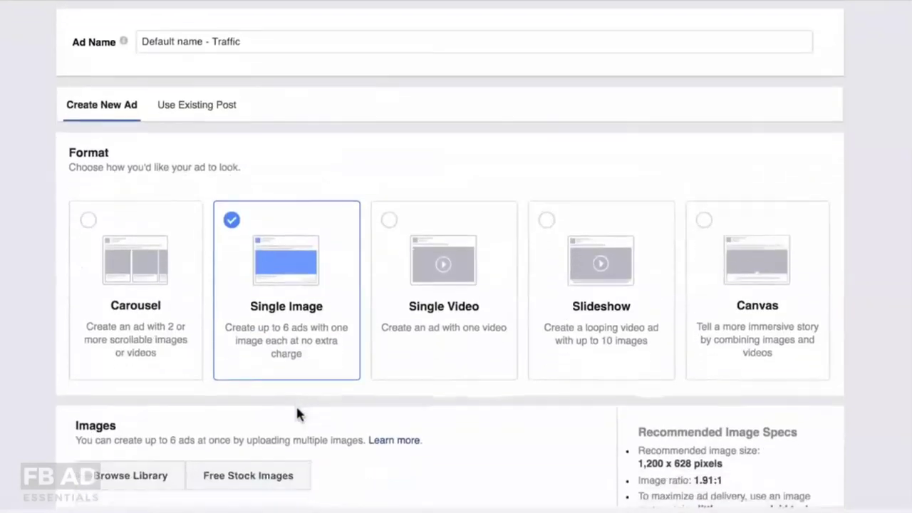
{"action": "scroll", "coordinate": [274, 240], "scroll_direction": "up", "scroll_amount": 1}
{"action": "scroll", "coordinate": [275, 240], "scroll_direction": "down", "scroll_amount": 4}
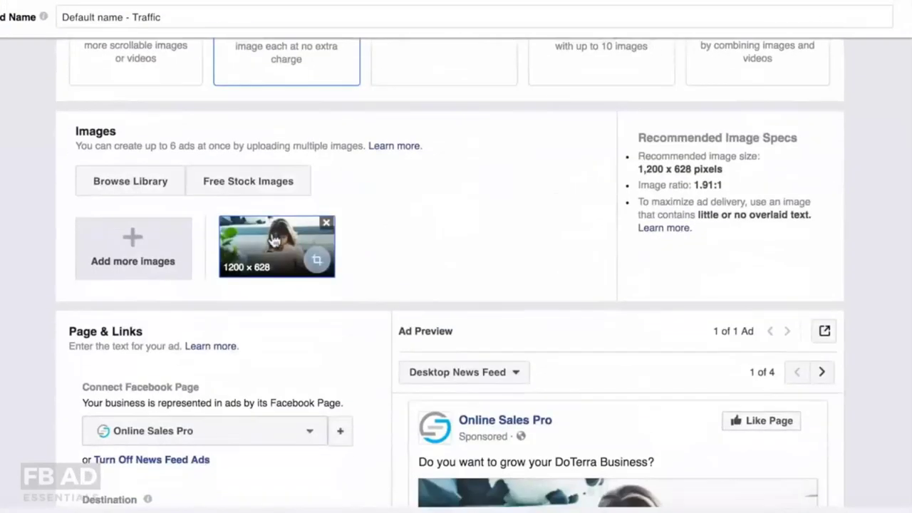
{"action": "scroll", "coordinate": [259, 248], "scroll_direction": "down", "scroll_amount": 3}
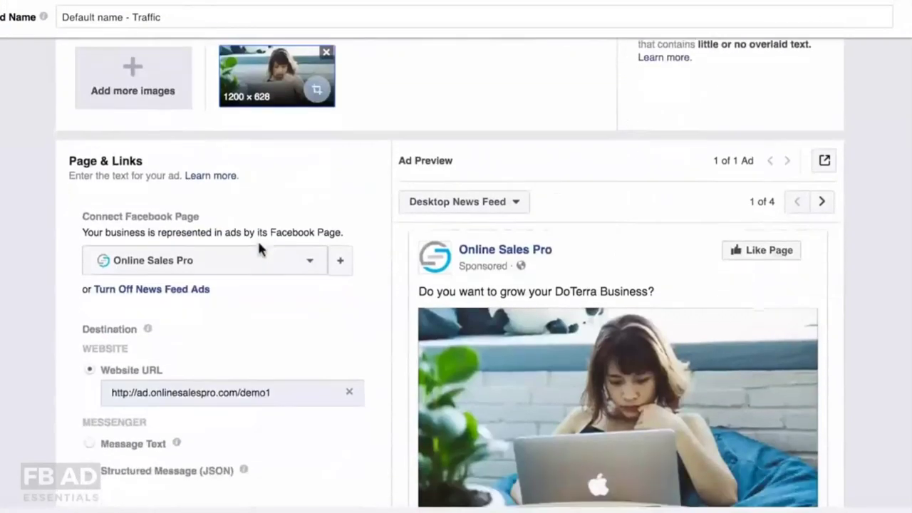
Step: Look through the Facebook Pages available for the ad, keeping Online Sales Pro, and recheck the website URL and headline
{"action": "left_click", "coordinate": [198, 265]}
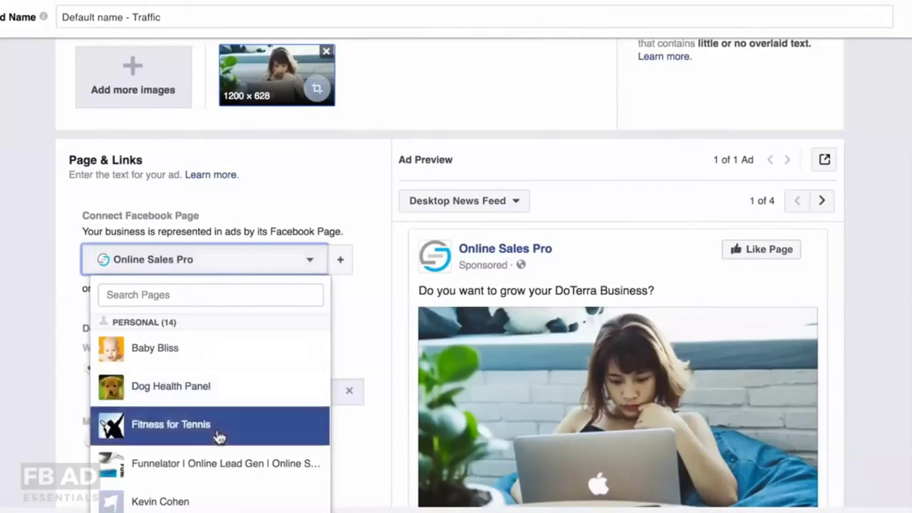
{"action": "scroll", "coordinate": [218, 434], "scroll_direction": "down", "scroll_amount": 3}
{"action": "scroll", "coordinate": [218, 436], "scroll_direction": "up", "scroll_amount": 3}
{"action": "key", "text": "Escape"}
{"action": "scroll", "coordinate": [306, 328], "scroll_direction": "down", "scroll_amount": 3}
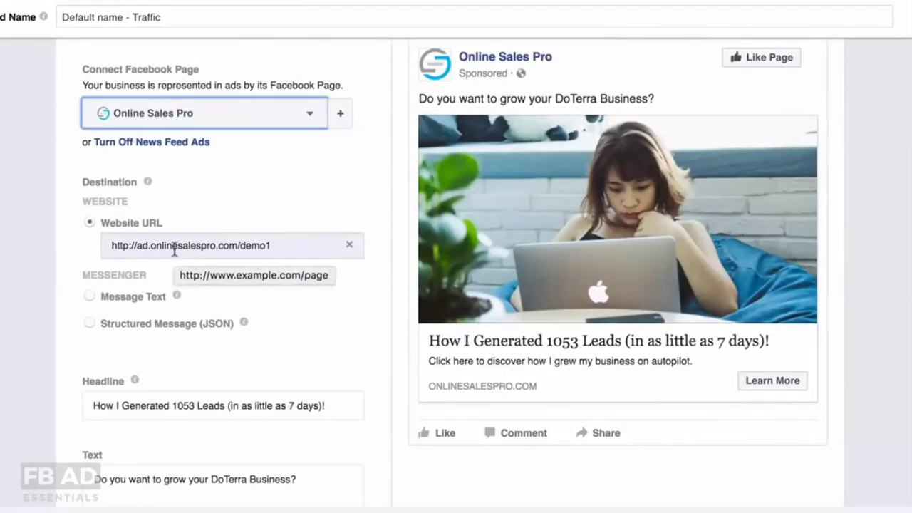
{"action": "scroll", "coordinate": [265, 306], "scroll_direction": "down", "scroll_amount": 3}
{"action": "left_click", "coordinate": [198, 259]}
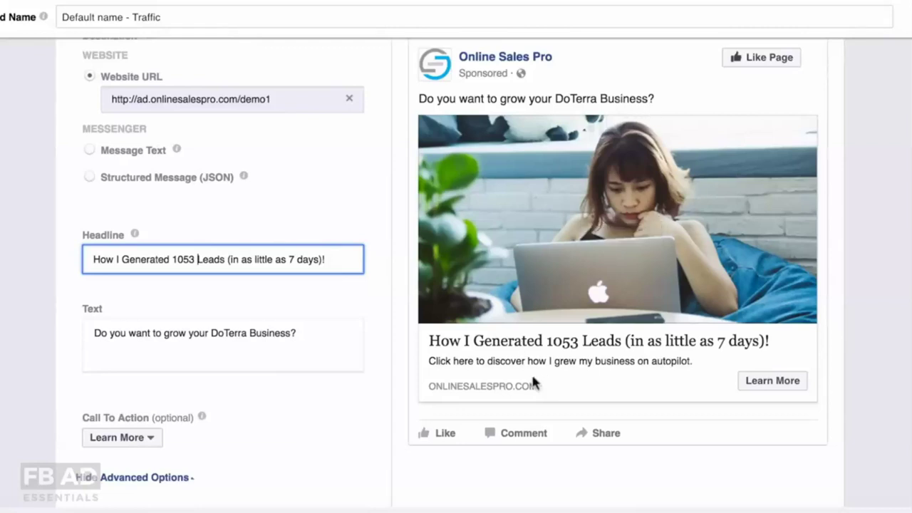
Step: Compare the ad preview with the headline, text, link description and pixel tracking settings, down to the order options at the page's end
{"action": "left_click", "coordinate": [439, 362]}
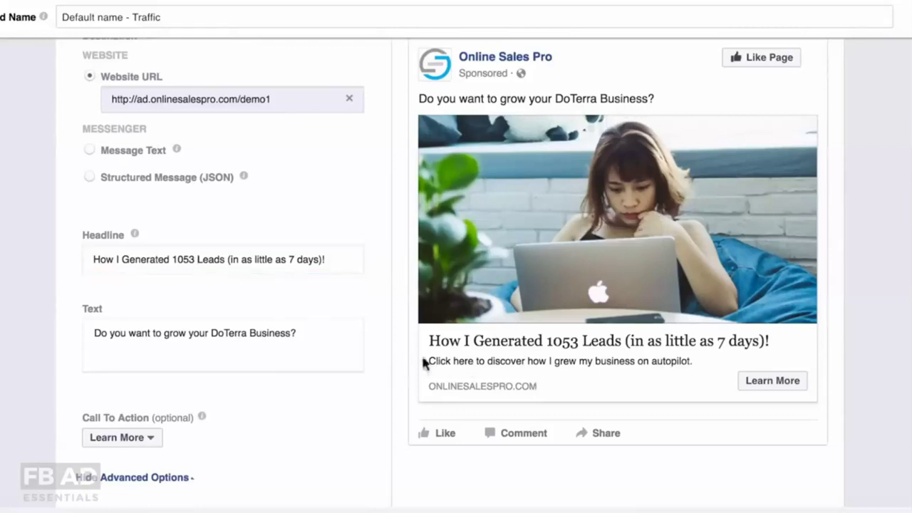
{"action": "scroll", "coordinate": [240, 350], "scroll_direction": "down", "scroll_amount": 1}
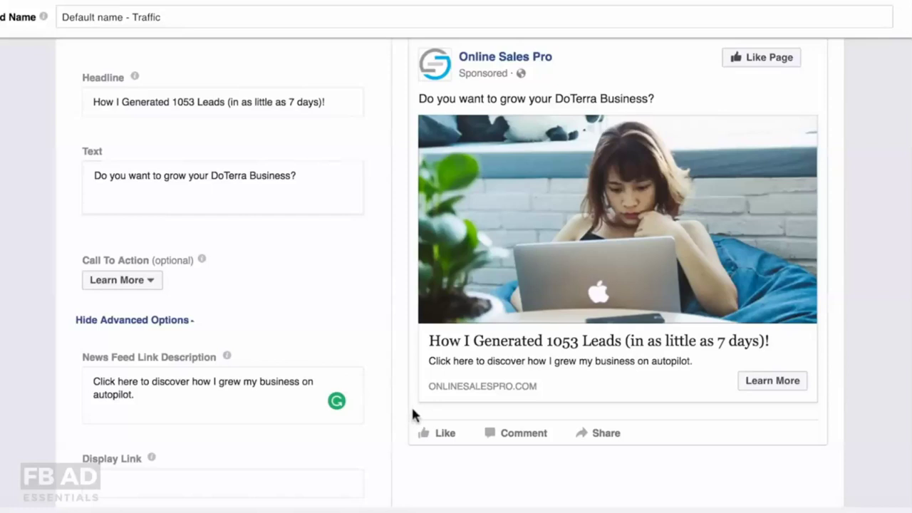
{"action": "scroll", "coordinate": [411, 413], "scroll_direction": "down", "scroll_amount": 5}
{"action": "scroll", "coordinate": [372, 432], "scroll_direction": "down", "scroll_amount": 2}
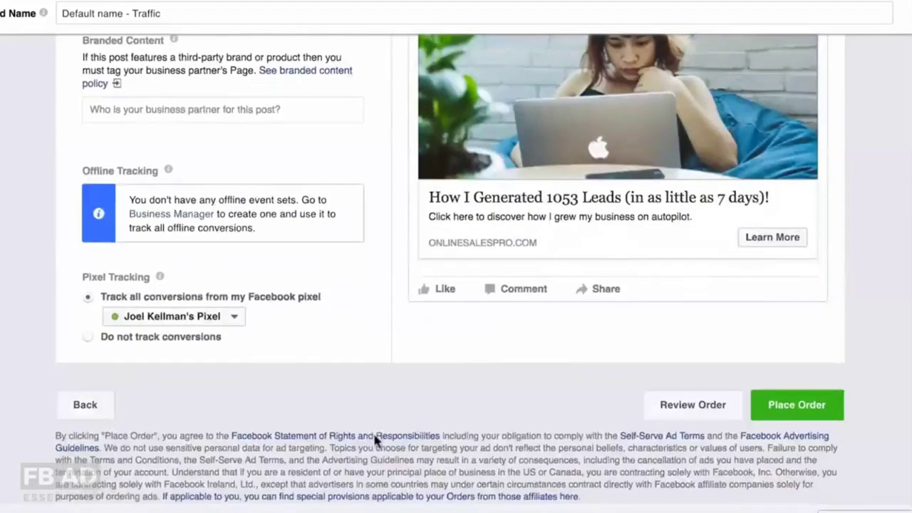
{"action": "scroll", "coordinate": [377, 437], "scroll_direction": "up", "scroll_amount": 2}
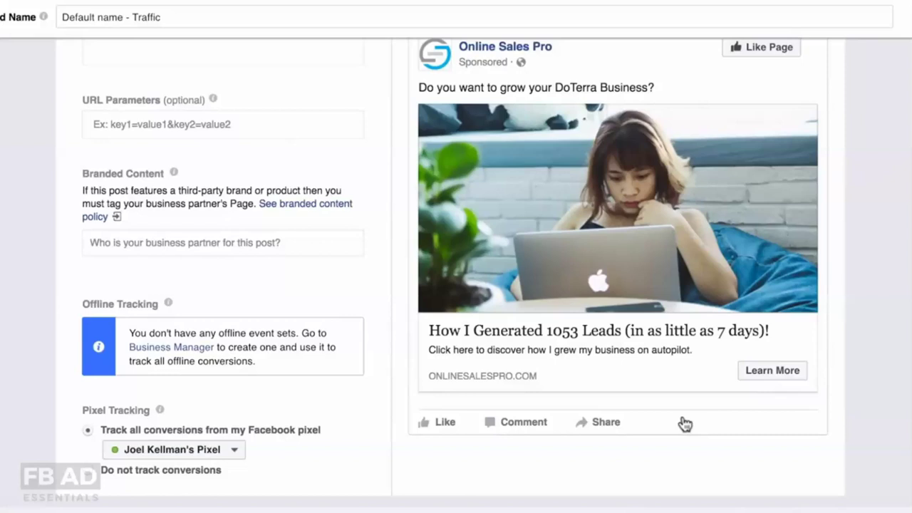
{"action": "scroll", "coordinate": [684, 424], "scroll_direction": "up", "scroll_amount": 1}
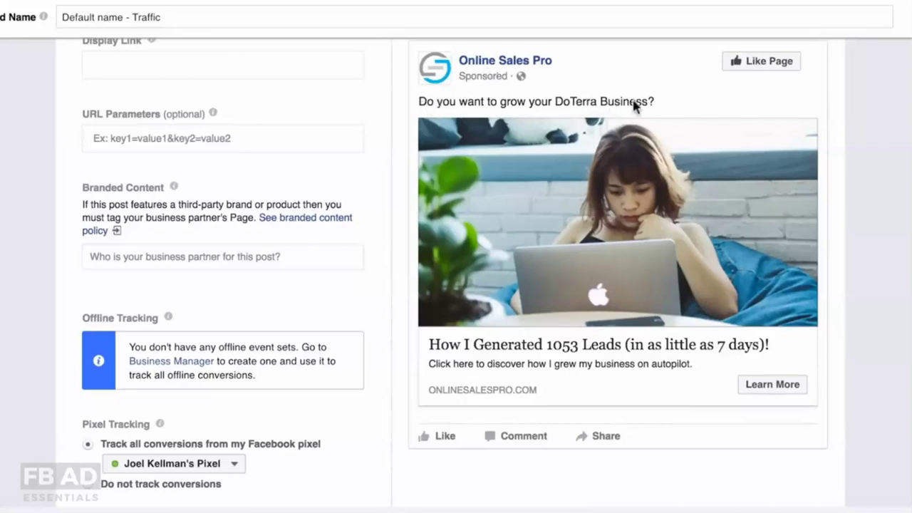
{"action": "mouse_move", "coordinate": [648, 203]}
{"action": "scroll", "coordinate": [599, 446], "scroll_direction": "down", "scroll_amount": 1}
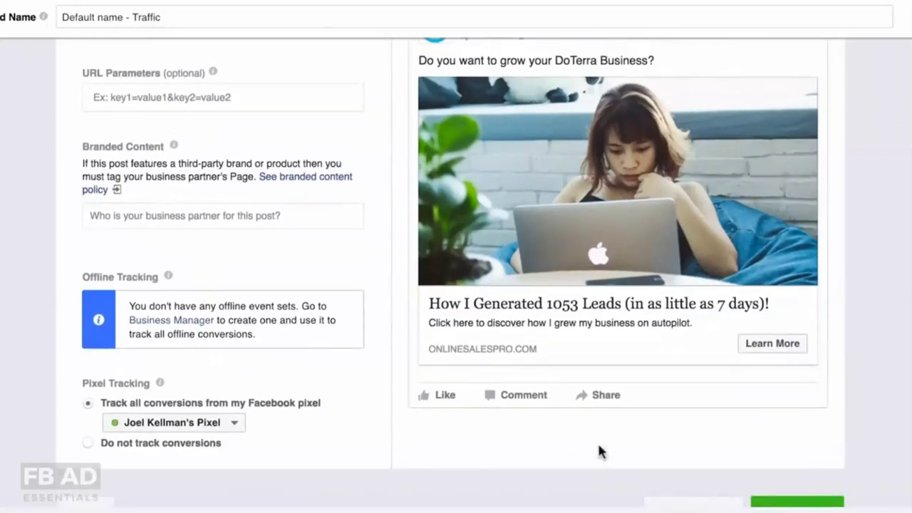
{"action": "scroll", "coordinate": [601, 452], "scroll_direction": "up", "scroll_amount": 1}
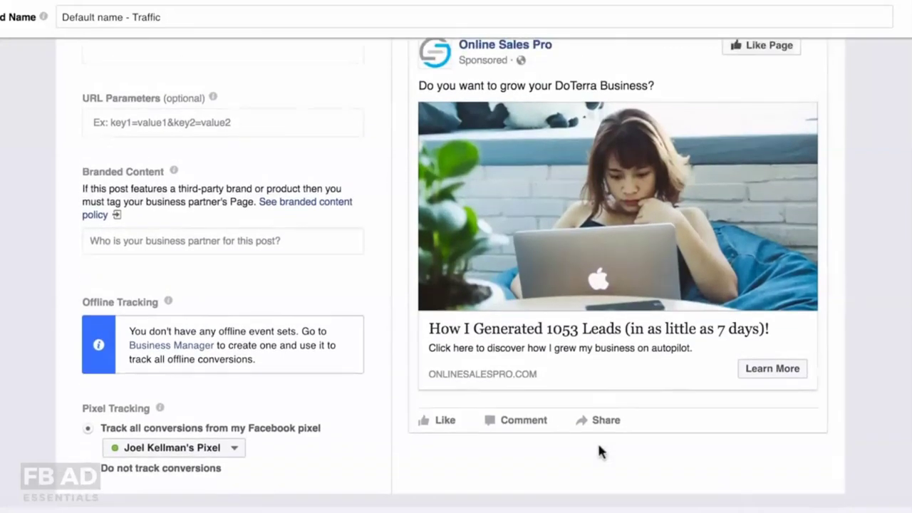
{"action": "scroll", "coordinate": [599, 448], "scroll_direction": "up", "scroll_amount": 1}
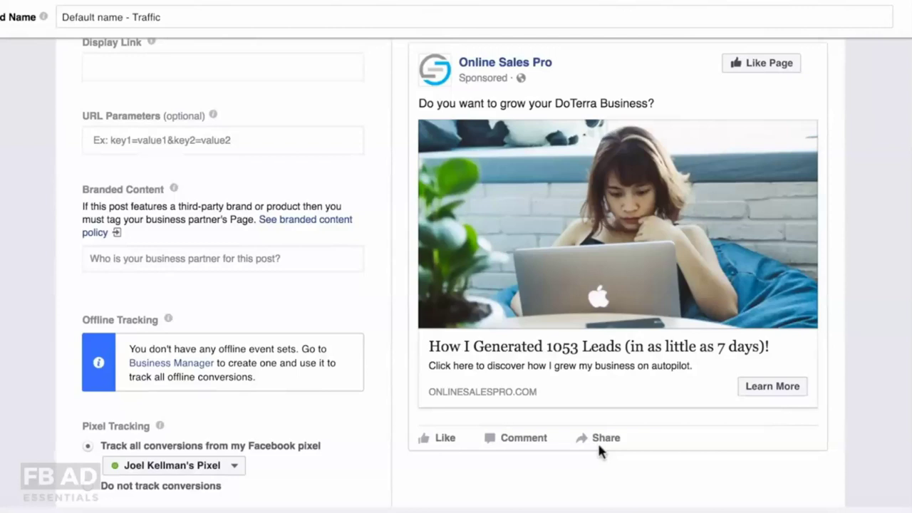
{"action": "scroll", "coordinate": [597, 442], "scroll_direction": "down", "scroll_amount": 3}
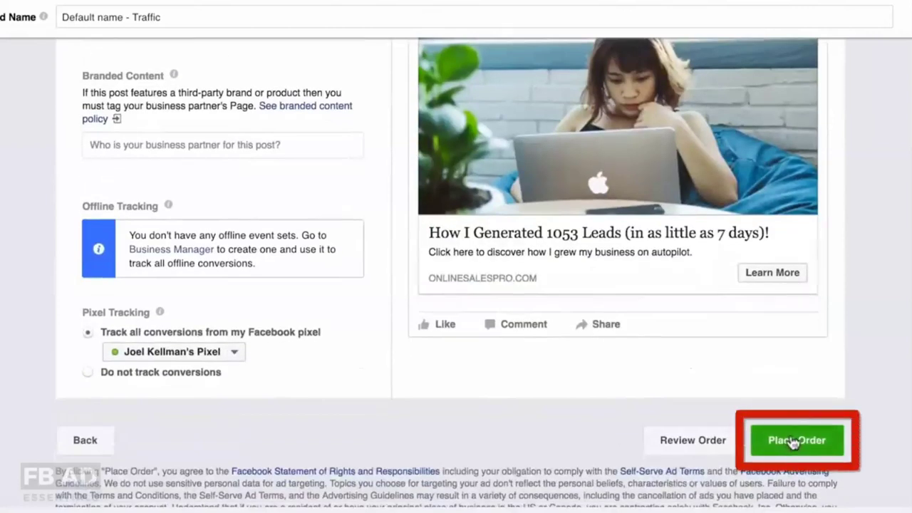